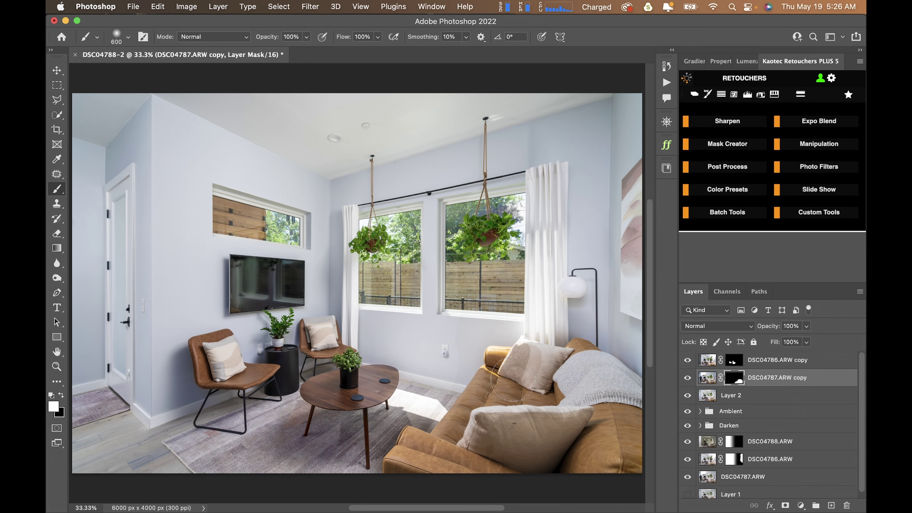
# Step: Display the mask overlay on DSC04787.ARW copy and paint black around the sofa's edges, using a 250 px brush along the wall
pyautogui.press('x')
pyautogui.press('\\')
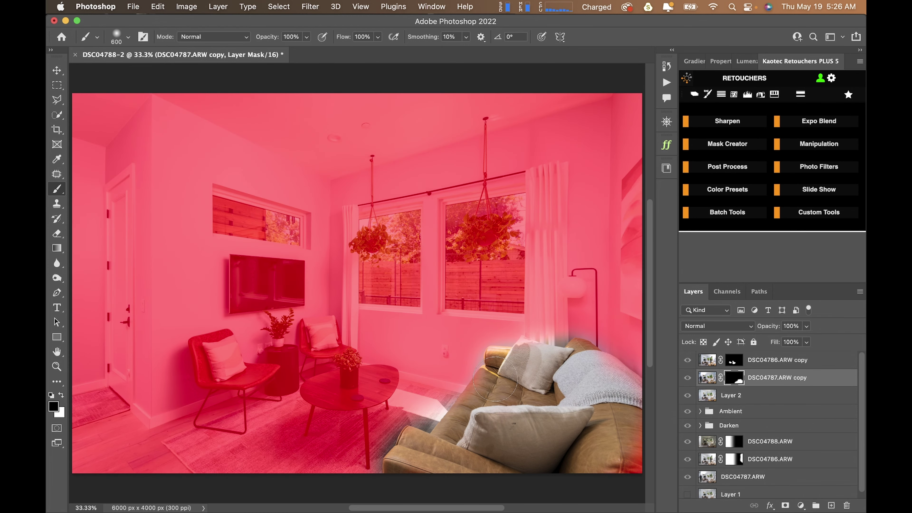
pyautogui.press('x')
pyautogui.click(479, 357)
pyautogui.press('x')
pyautogui.moveTo(479, 356); pyautogui.dragTo(470, 363)
pyautogui.moveTo(426, 426); pyautogui.dragTo(425, 424)
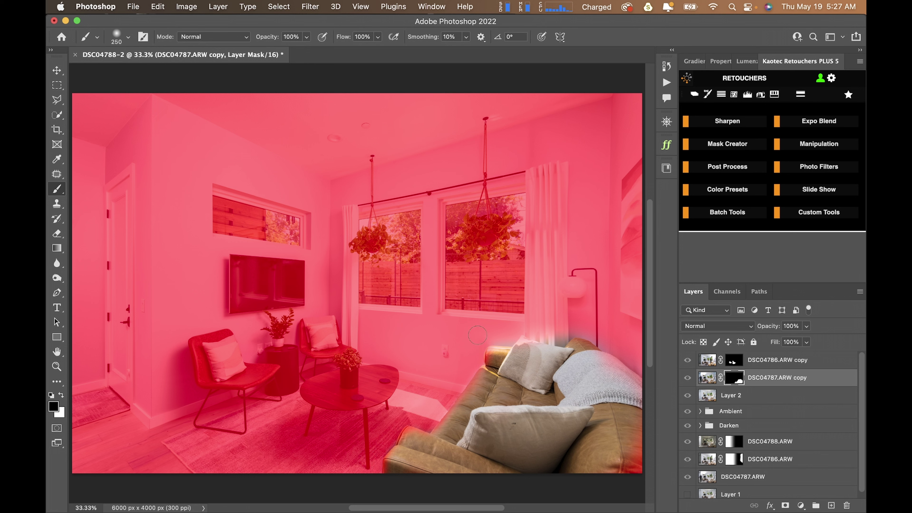
pyautogui.moveTo(477, 335)
pyautogui.mouseDown()
pyautogui.moveTo(512, 336)
pyautogui.moveTo(516, 324)
pyautogui.moveTo(565, 335)
pyautogui.mouseUp()
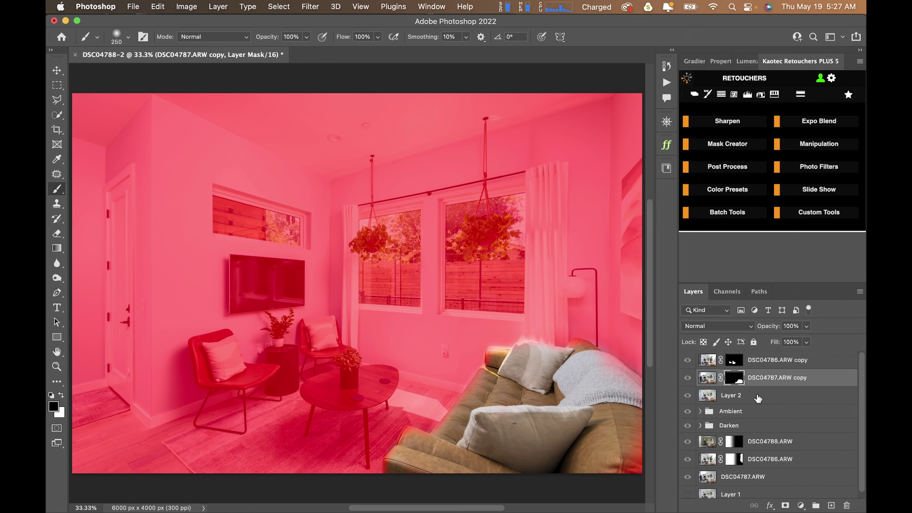
# Step: Select the front sofa armrest with the Quick Selection tool, paint it white on the mask with an 800 px brush, and deselect
pyautogui.press('x')
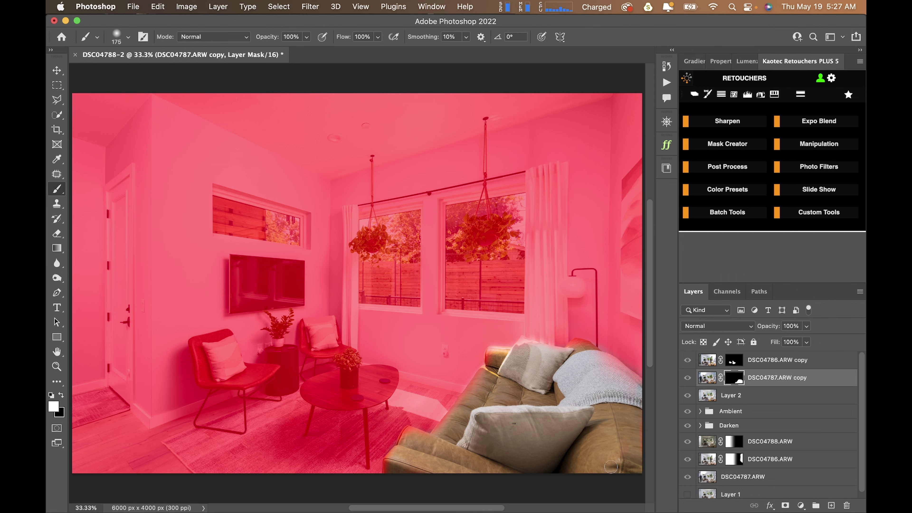
pyautogui.press('w')
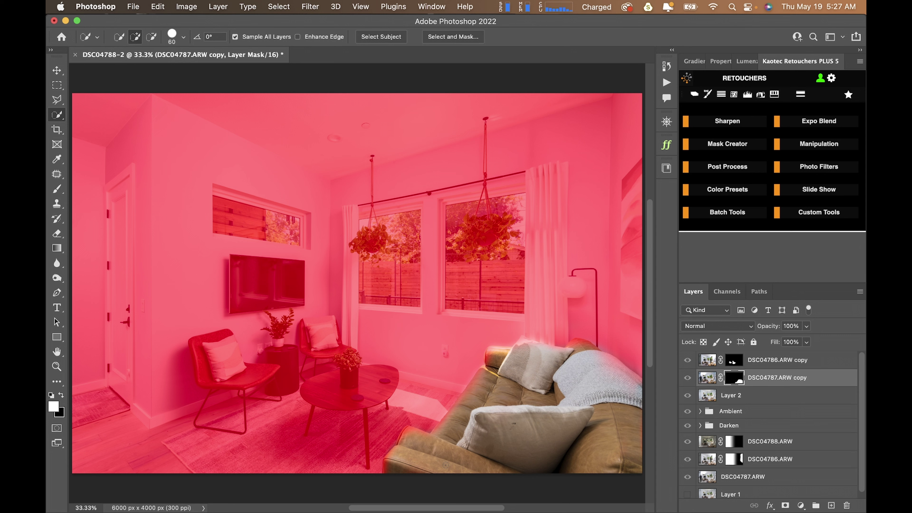
pyautogui.click(423, 442)
pyautogui.press('b')
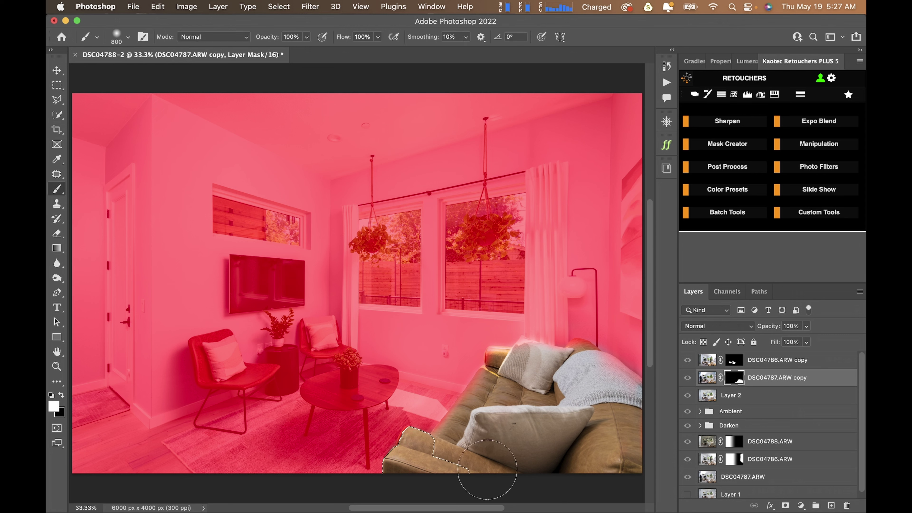
pyautogui.press('super+d')
# Step: Quick-select the sofa's seat and back cushions, paint them white on the mask, and clear the selection
pyautogui.press('w')
pyautogui.moveTo(456, 436); pyautogui.dragTo(513, 386)
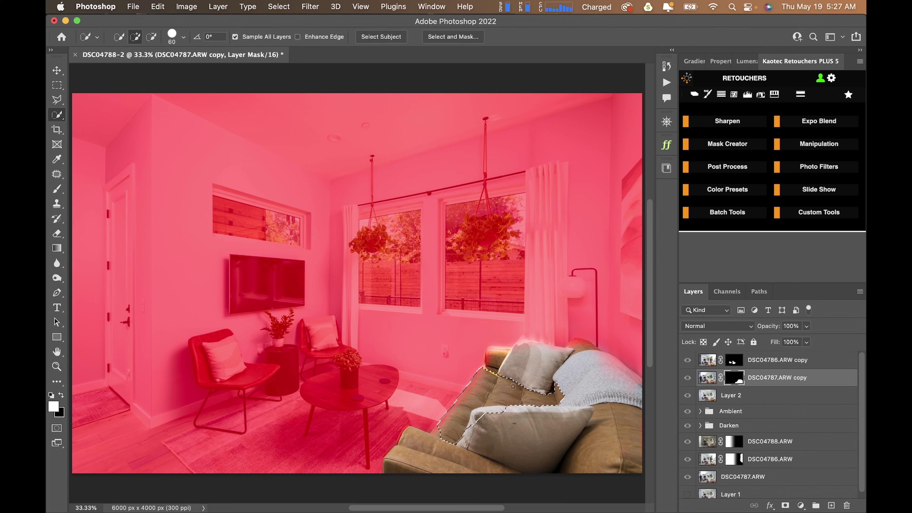
pyautogui.press('b')
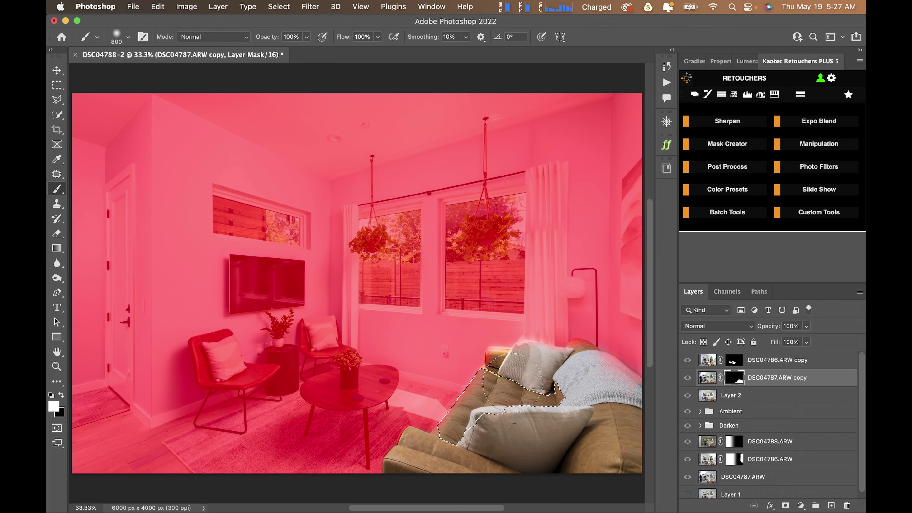
pyautogui.press('super+d')
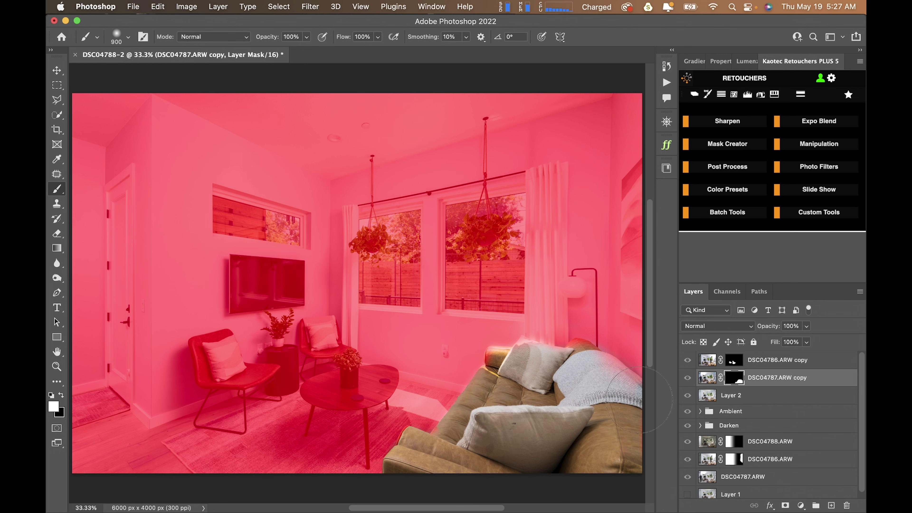
# Step: Quick-select the far sofa armrest, paint it white on the mask with a 900 px brush, deselect, and turn off the mask overlay
pyautogui.press('w')
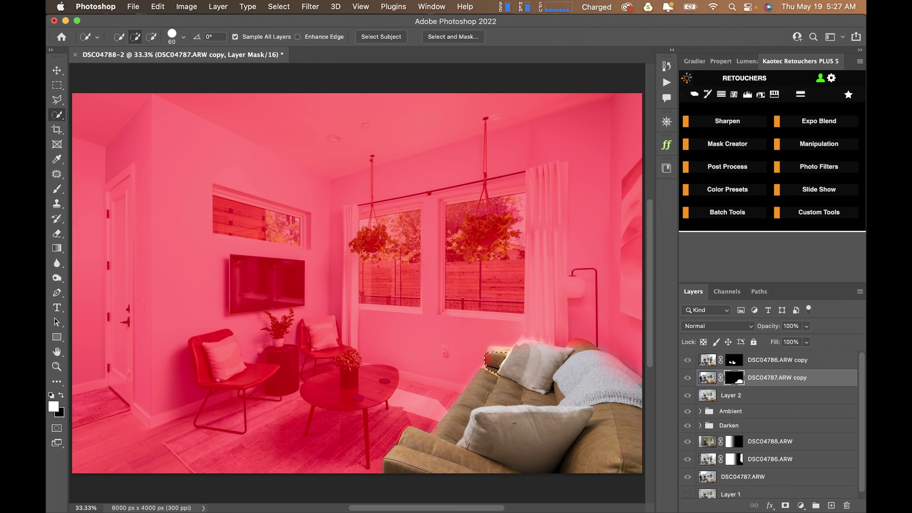
pyautogui.moveTo(492, 352); pyautogui.dragTo(518, 351)
pyautogui.press('b')
pyautogui.press('super+d')
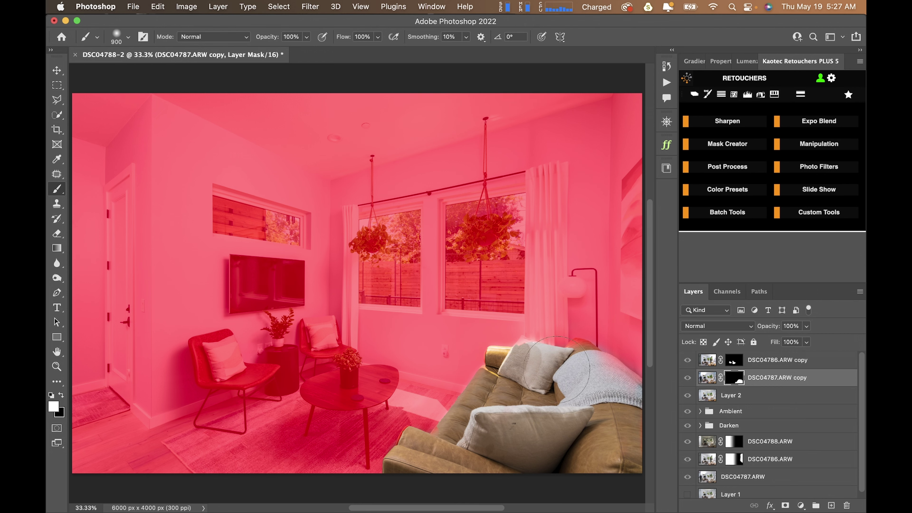
pyautogui.press('v')
pyautogui.press('\\')
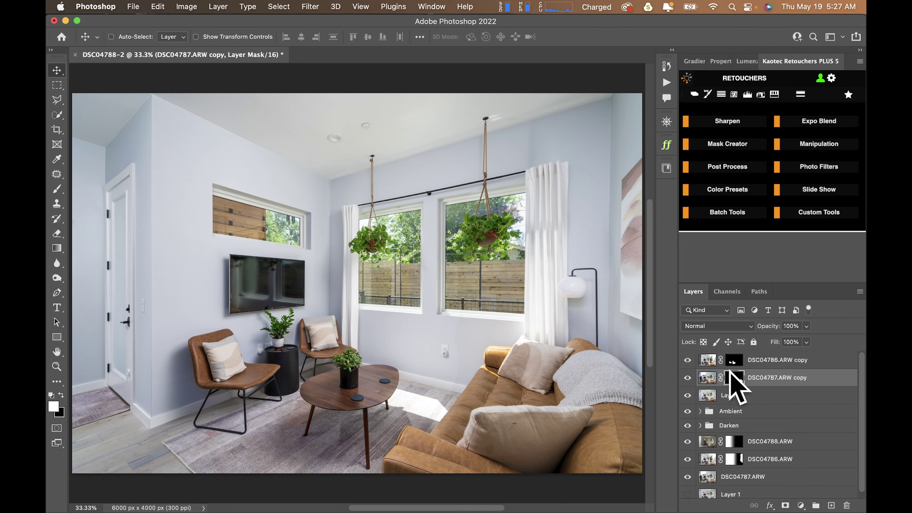
# Step: Compare the image with and without the masks of DSC04786.ARW copy and DSC04787.ARW copy
pyautogui.keyDown('shift'); pyautogui.click(732, 361); pyautogui.keyUp('shift')
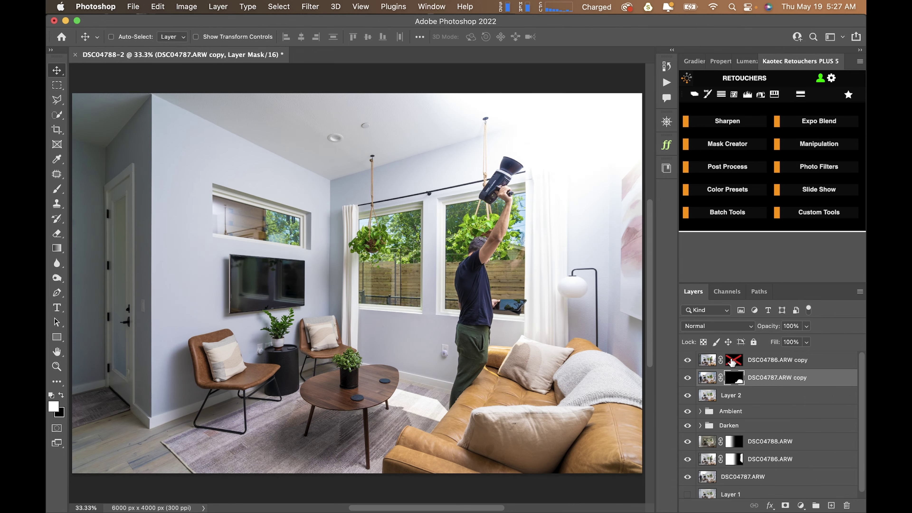
pyautogui.keyDown('shift'); pyautogui.click(732, 361); pyautogui.keyUp('shift')
pyautogui.keyDown('shift'); pyautogui.click(732, 361); pyautogui.keyUp('shift')
pyautogui.keyDown('shift'); pyautogui.click(732, 361); pyautogui.keyUp('shift')
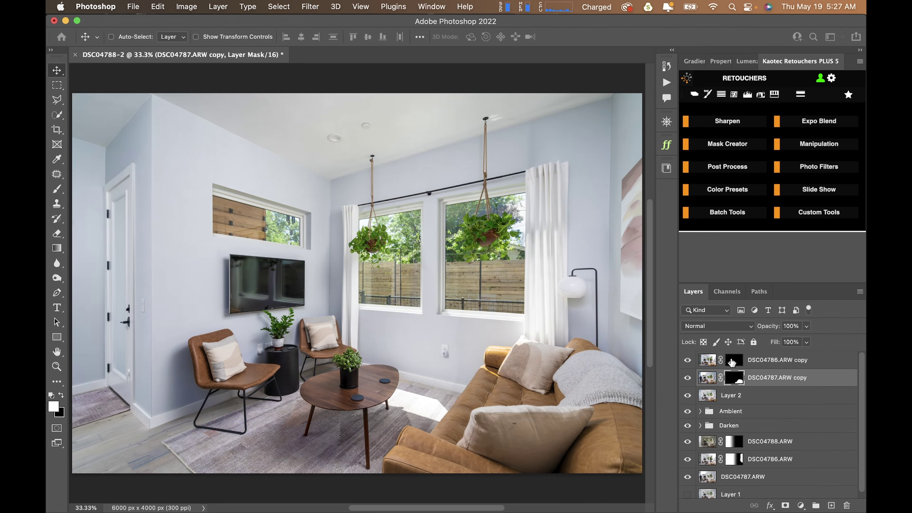
pyautogui.keyDown('shift'); pyautogui.click(732, 379); pyautogui.keyUp('shift')
pyautogui.keyDown('shift'); pyautogui.click(732, 379); pyautogui.keyUp('shift')
# Step: Trace the four corners of the wall-mounted TV with the Pen tool and convert the closed path to a selection
pyautogui.keyDown('super'); pyautogui.click(245, 266); pyautogui.keyUp('super')
pyautogui.keyDown('super'); pyautogui.click(246, 267); pyautogui.keyUp('super')
pyautogui.keyDown('super'); pyautogui.click(246, 266); pyautogui.keyUp('super')
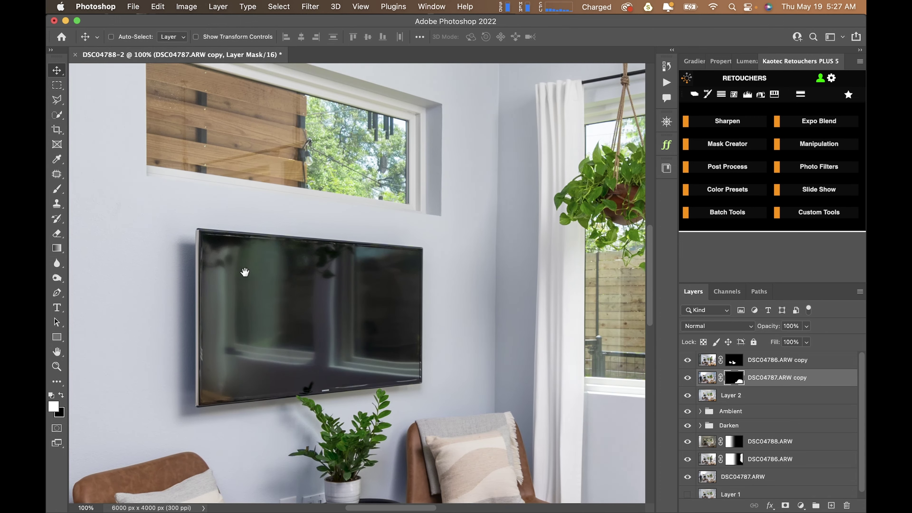
pyautogui.moveTo(246, 269); pyautogui.dragTo(309, 228)
pyautogui.press('p')
pyautogui.keyDown('super'); pyautogui.click(270, 195); pyautogui.keyUp('super')
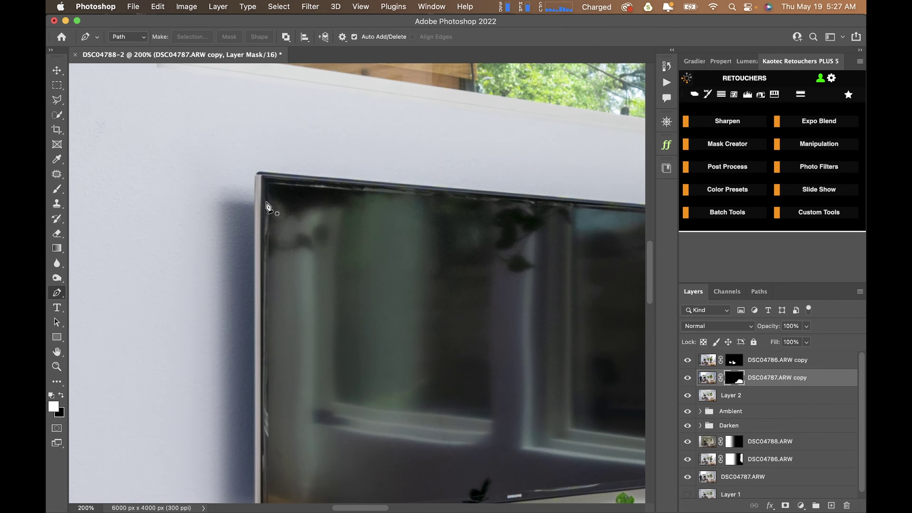
pyautogui.keyDown('alt'); pyautogui.keyDown('super'); pyautogui.click(271, 191); pyautogui.keyUp('super'); pyautogui.keyUp('alt')
pyautogui.keyDown('alt'); pyautogui.keyDown('super'); pyautogui.click(272, 199); pyautogui.keyUp('super'); pyautogui.keyUp('alt')
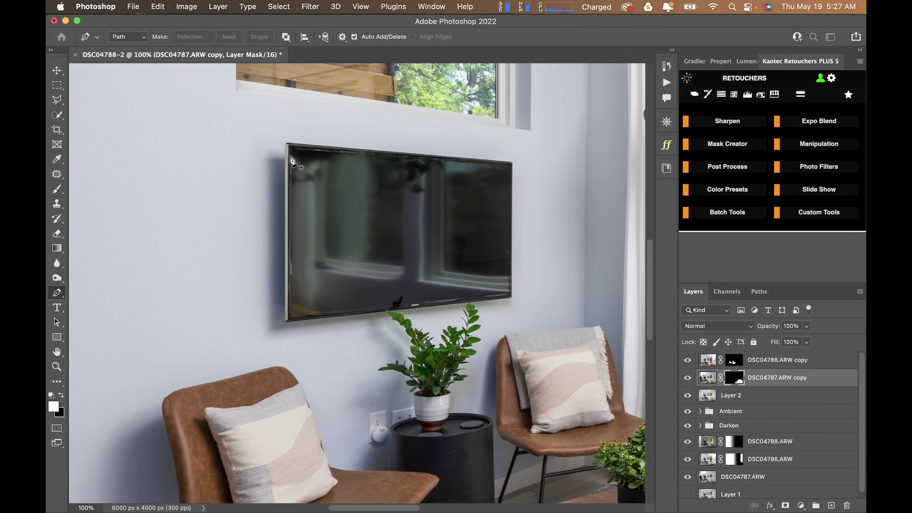
pyautogui.click(286, 144)
pyautogui.click(286, 320)
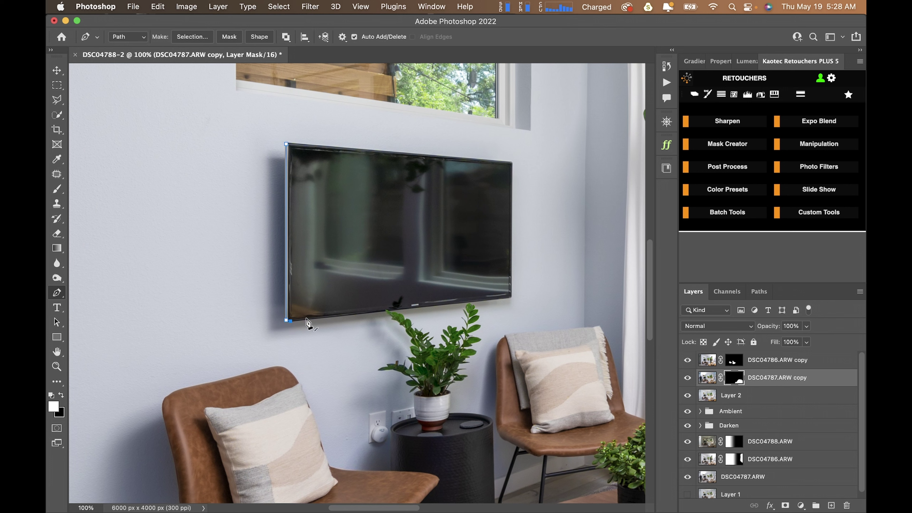
pyautogui.click(511, 299)
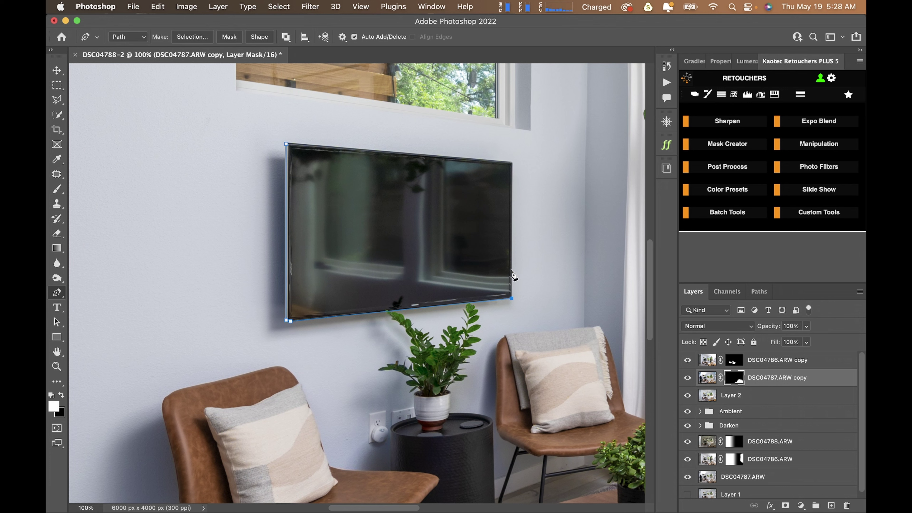
pyautogui.click(511, 162)
pyautogui.click(287, 144)
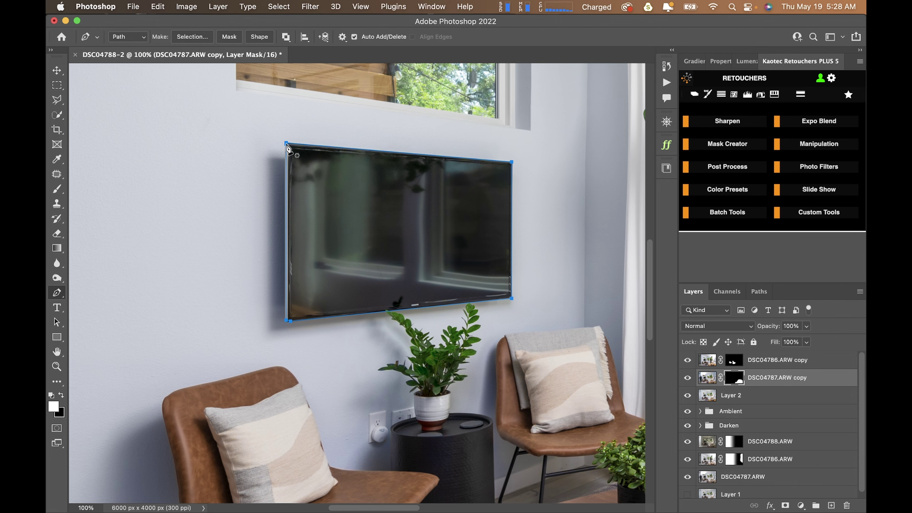
pyautogui.press('super+Return')
# Step: Paint white over the selected TV on the DSC04787.ARW copy mask with a 1600 px brush and deselect
pyautogui.press('super+0')
pyautogui.press('b')
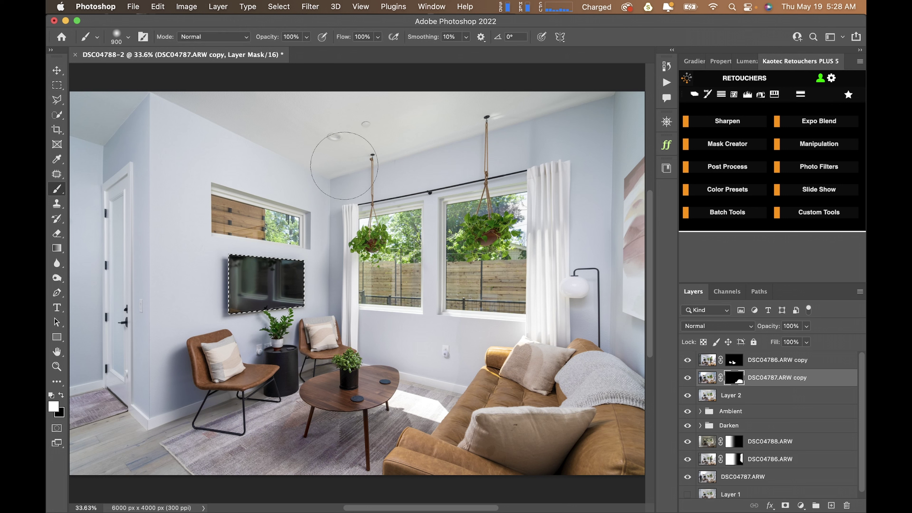
pyautogui.press(']')
pyautogui.press(']')
pyautogui.press(']')
pyautogui.press(']')
pyautogui.press(']')
pyautogui.press(']')
pyautogui.press(']')
pyautogui.moveTo(258, 280)
pyautogui.mouseDown()
pyautogui.moveTo(300, 290)
pyautogui.moveTo(205, 305)
pyautogui.mouseUp()
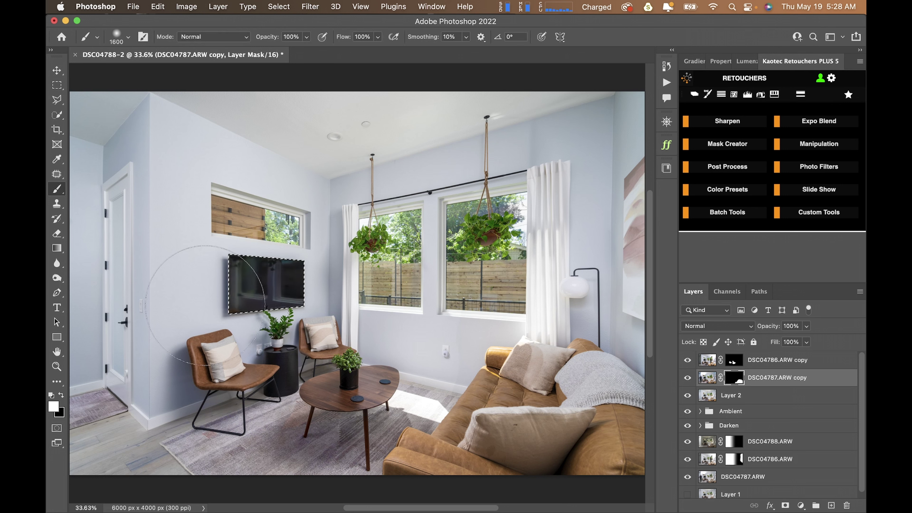
pyautogui.press('super+d')
# Step: Check the DSC04787.ARW copy and DSC04786.ARW copy layers with their masks switched off and back on
pyautogui.keyDown('shift'); pyautogui.click(730, 379); pyautogui.keyUp('shift')
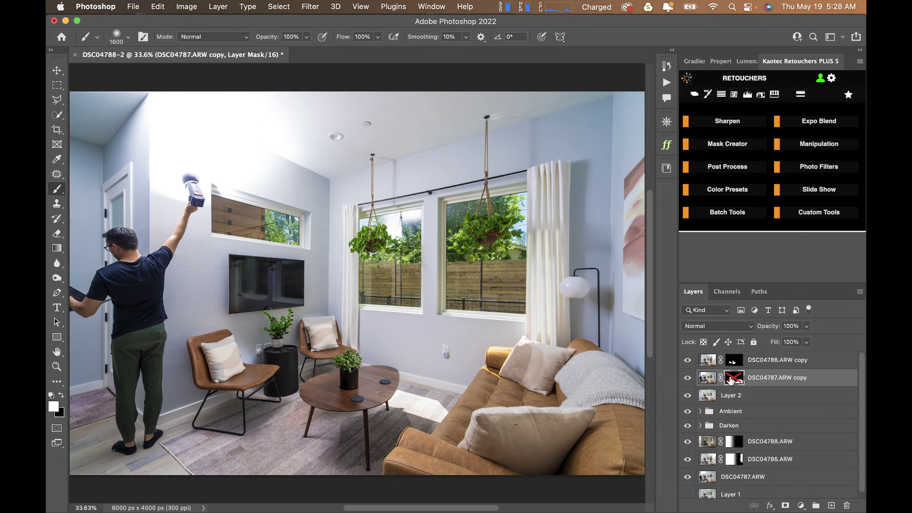
pyautogui.keyDown('shift'); pyautogui.click(730, 379); pyautogui.keyUp('shift')
pyautogui.keyDown('shift'); pyautogui.click(737, 363); pyautogui.keyUp('shift')
pyautogui.keyDown('shift'); pyautogui.click(739, 363); pyautogui.keyUp('shift')
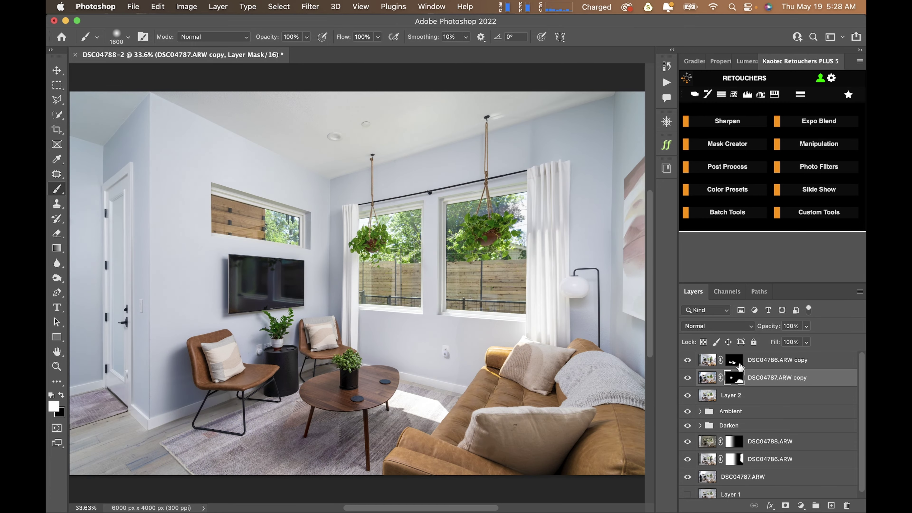
pyautogui.keyDown('shift'); pyautogui.click(739, 364); pyautogui.keyUp('shift')
pyautogui.keyDown('shift'); pyautogui.click(738, 365); pyautogui.keyUp('shift')
# Step: Paint white on the DSC04787.ARW copy mask over the rug near the coffee table with an 1100 px brush
pyautogui.press('[')
pyautogui.press('[')
pyautogui.press('[')
pyautogui.press('[')
pyautogui.press('[')
pyautogui.moveTo(359, 434)
pyautogui.mouseDown()
pyautogui.moveTo(337, 439)
pyautogui.moveTo(309, 487)
pyautogui.mouseUp()
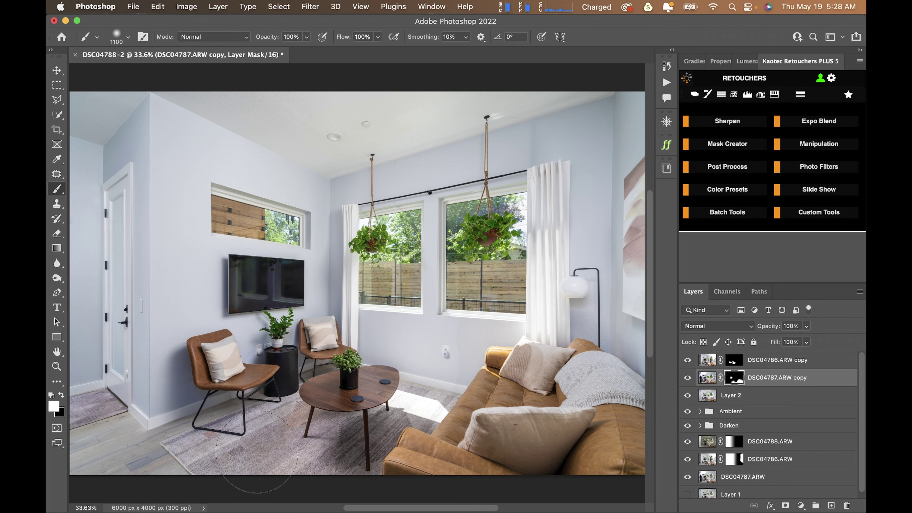
# Step: Extend the white mask painting across the rest of the rug, reducing the brush to 900 px and 500 px
pyautogui.press('[')
pyautogui.press('[')
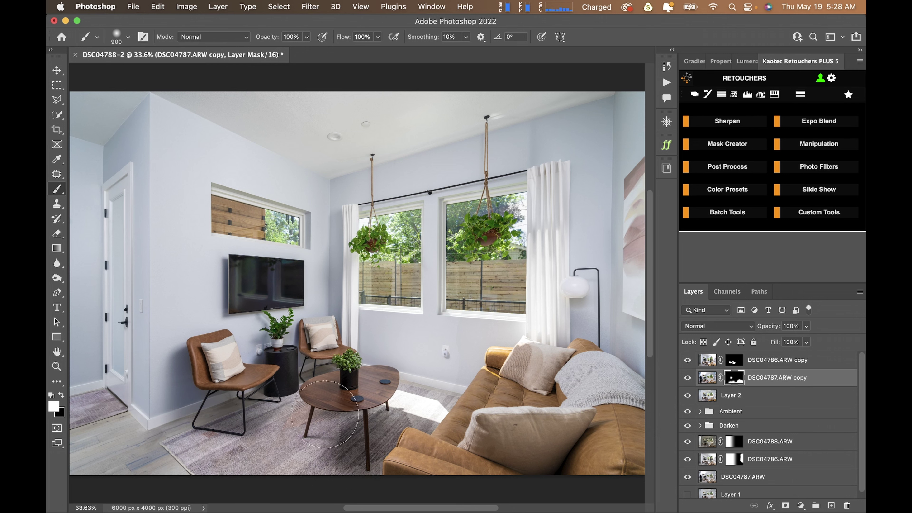
pyautogui.press('[')
pyautogui.press('[')
pyautogui.press('[')
pyautogui.press('[')
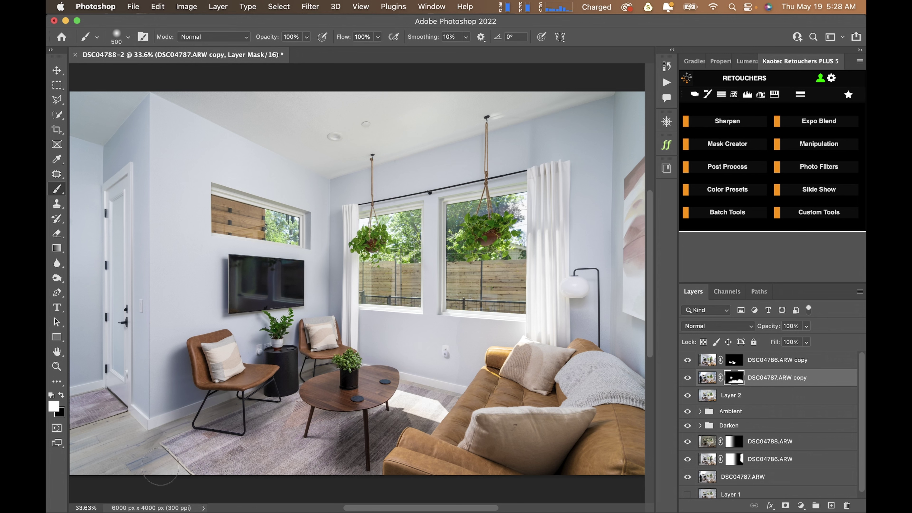
# Step: Touch up the mask at the front-left floor with white, paint black over the floor near the door, and compare against the unmasked layer
pyautogui.moveTo(108, 483)
pyautogui.mouseDown()
pyautogui.moveTo(92, 466)
pyautogui.moveTo(86, 487)
pyautogui.mouseUp()
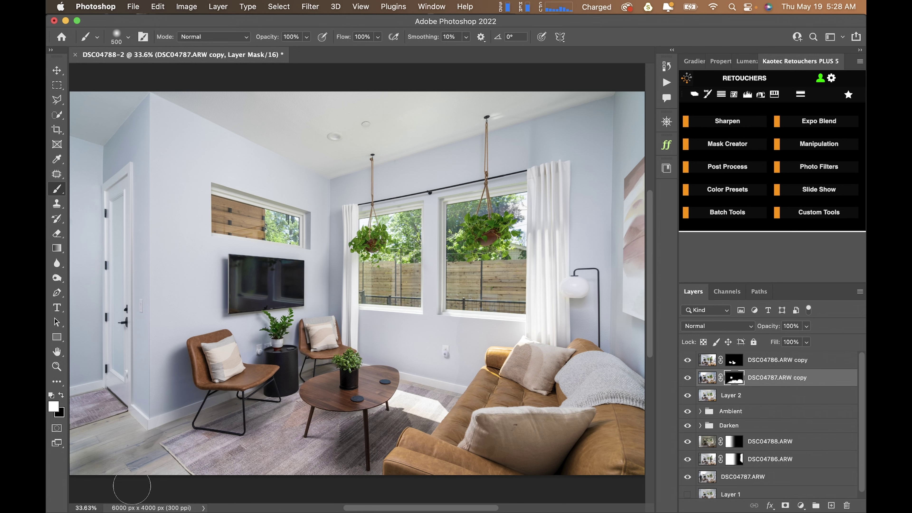
pyautogui.press('x')
pyautogui.moveTo(150, 424); pyautogui.dragTo(94, 454)
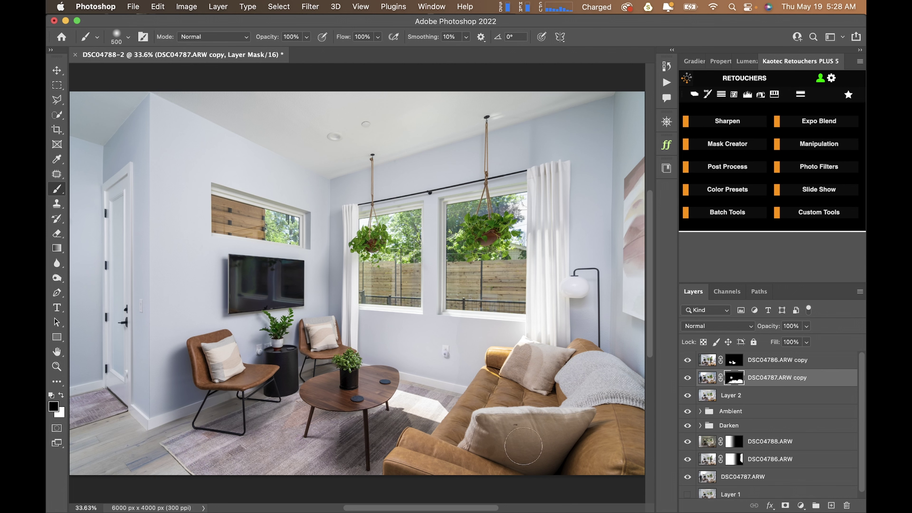
pyautogui.keyDown('shift'); pyautogui.click(732, 378); pyautogui.keyUp('shift')
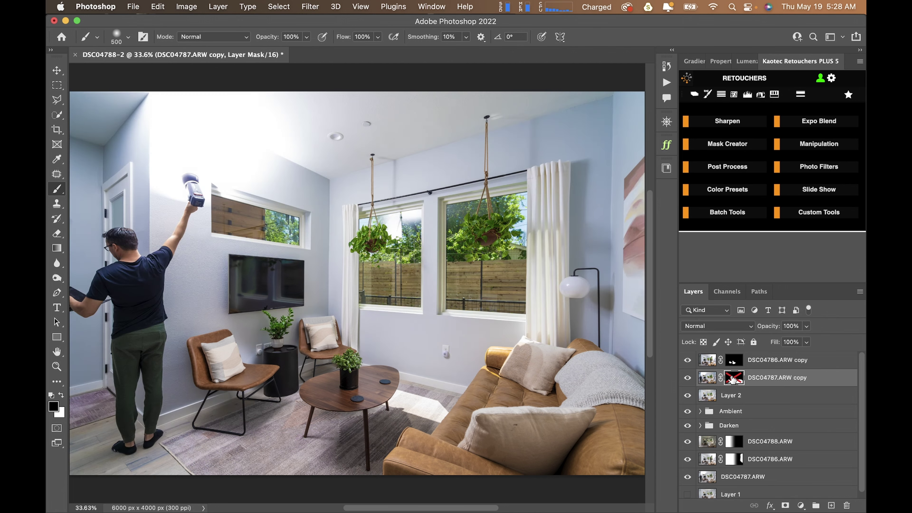
pyautogui.keyDown('shift'); pyautogui.click(732, 377); pyautogui.keyUp('shift')
# Step: Trace the wall art beside the floor lamp with the Pen tool, extending past the image edge, and convert the path to a selection
pyautogui.hscroll(3, 509, 315)
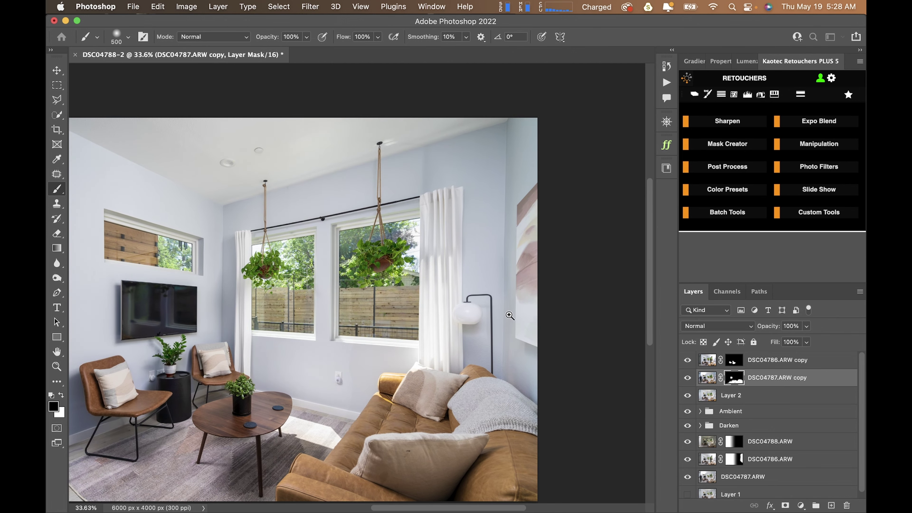
pyautogui.scroll(2, 509, 315)
pyautogui.press('p')
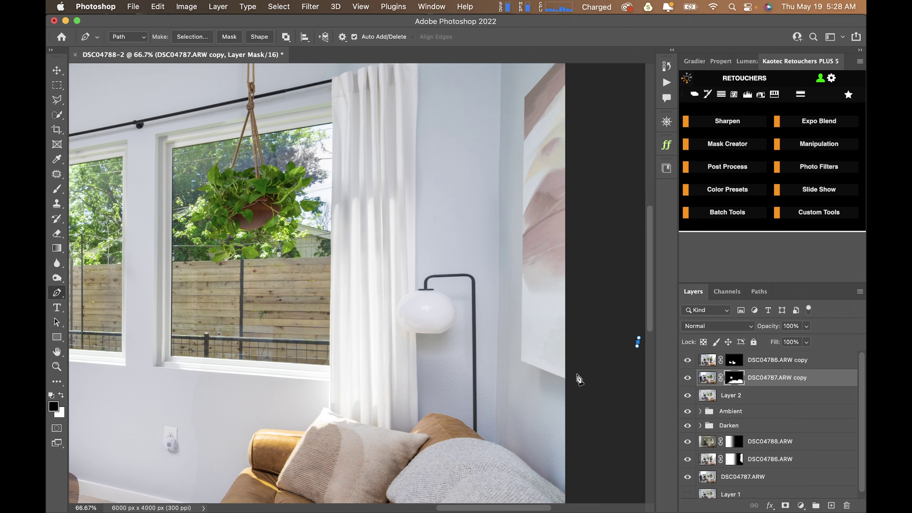
pyautogui.click(568, 379)
pyautogui.scroll(5, 524, 369)
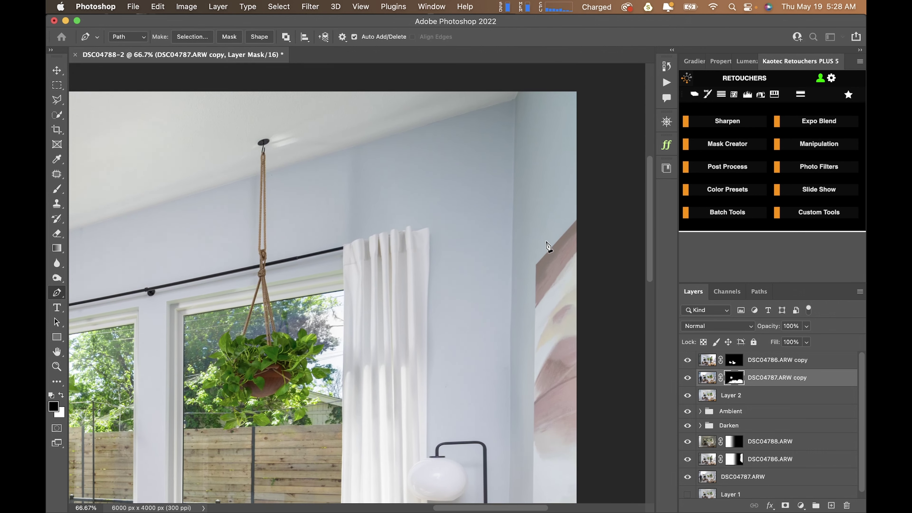
pyautogui.click(535, 264)
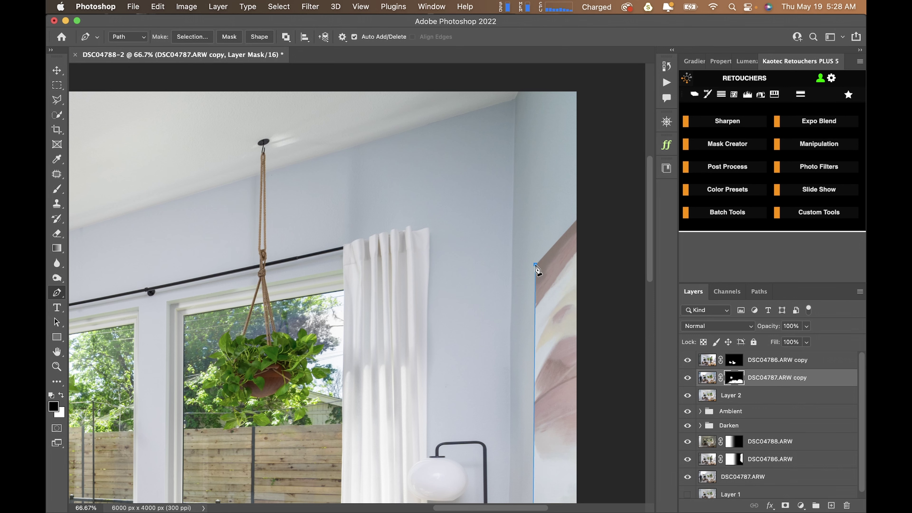
pyautogui.click(596, 212)
pyautogui.moveTo(596, 212); pyautogui.dragTo(603, 192)
pyautogui.press('super+0')
pyautogui.press('super+Return')
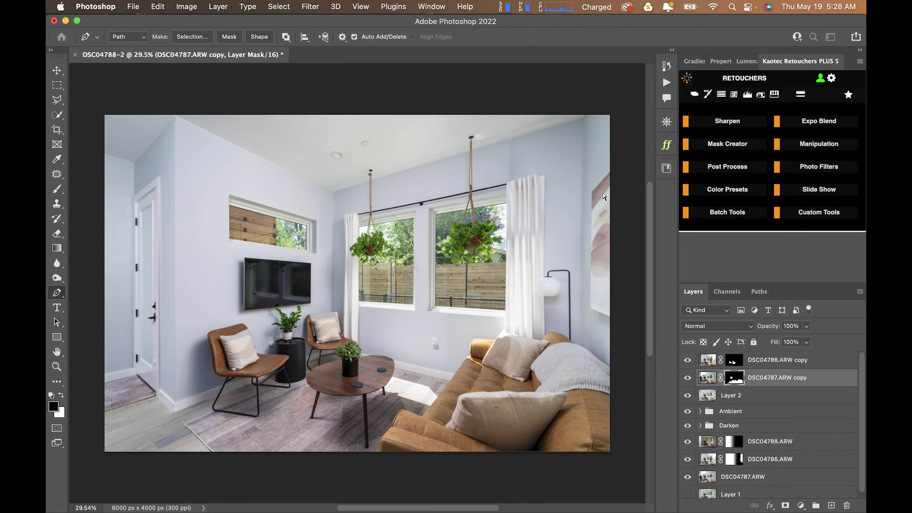
# Step: Paint white inside the wall art selection on the DSC04787.ARW copy mask with a brush up to 1000 px, and clear the selection
pyautogui.press('b')
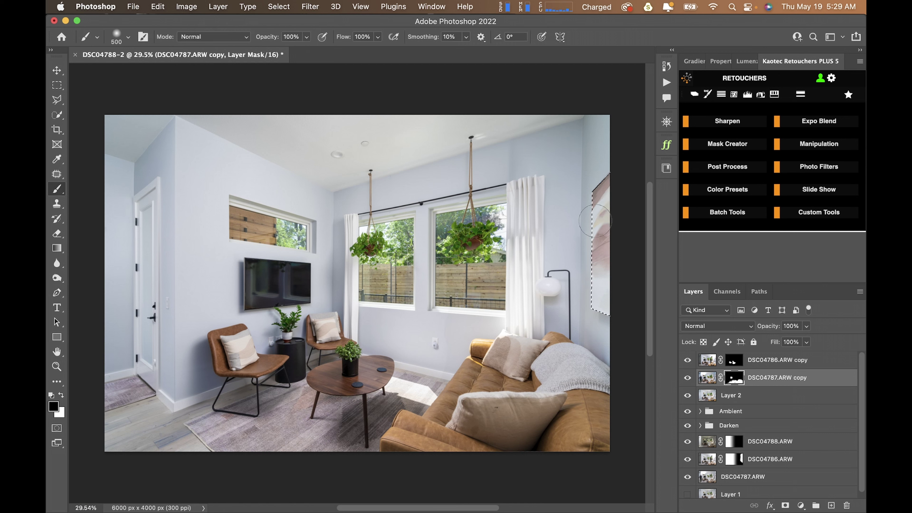
pyautogui.press('x')
pyautogui.moveTo(598, 191)
pyautogui.mouseDown()
pyautogui.moveTo(596, 280)
pyautogui.moveTo(587, 222)
pyautogui.mouseUp()
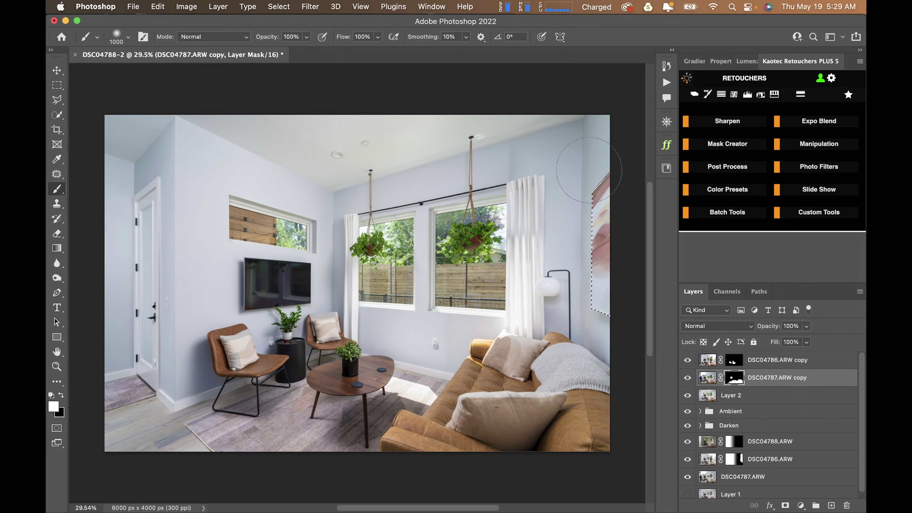
pyautogui.press('super+d')
# Step: Stamp the visible image onto a new top layer and trace the upper edge of the right curtain beside the rod with the Pen tool
pyautogui.click(761, 367)
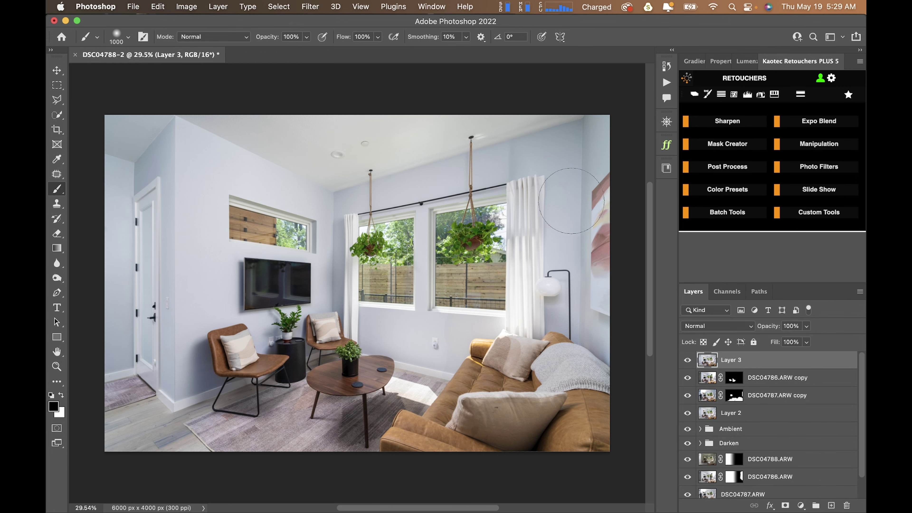
pyautogui.keyDown('super'); pyautogui.click(531, 152); pyautogui.keyUp('super')
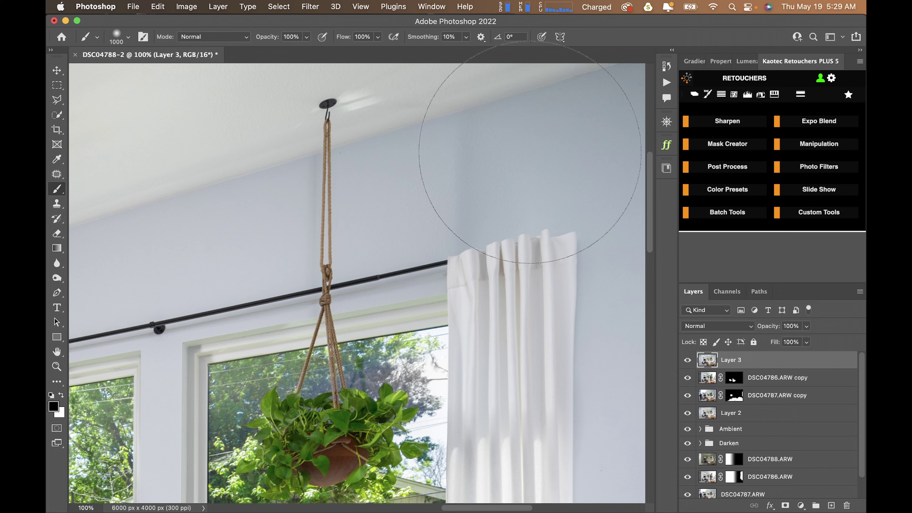
pyautogui.press('p')
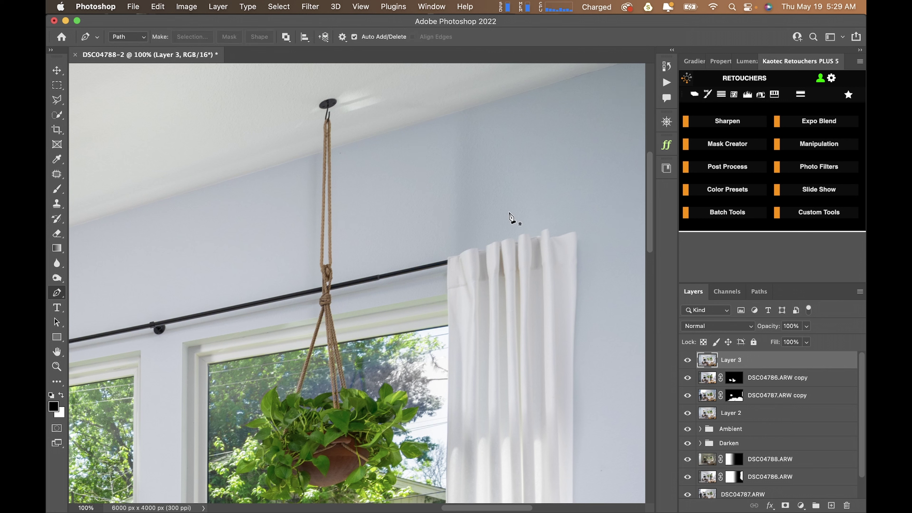
pyautogui.click(479, 249)
pyautogui.click(476, 246)
pyautogui.keyDown('super'); pyautogui.click(476, 238); pyautogui.keyUp('super')
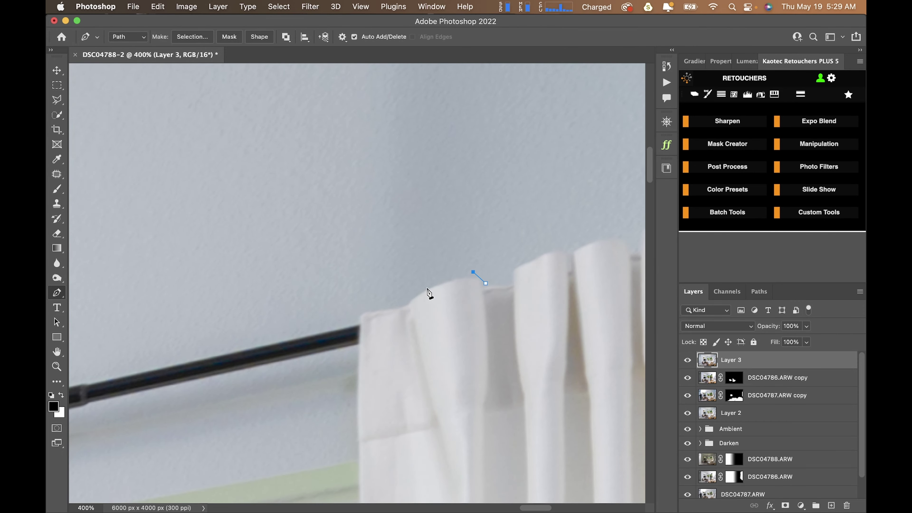
pyautogui.click(400, 304)
pyautogui.click(347, 299)
pyautogui.moveTo(400, 304); pyautogui.dragTo(398, 295)
pyautogui.click(476, 272)
pyautogui.scroll(-5, 364, 252)
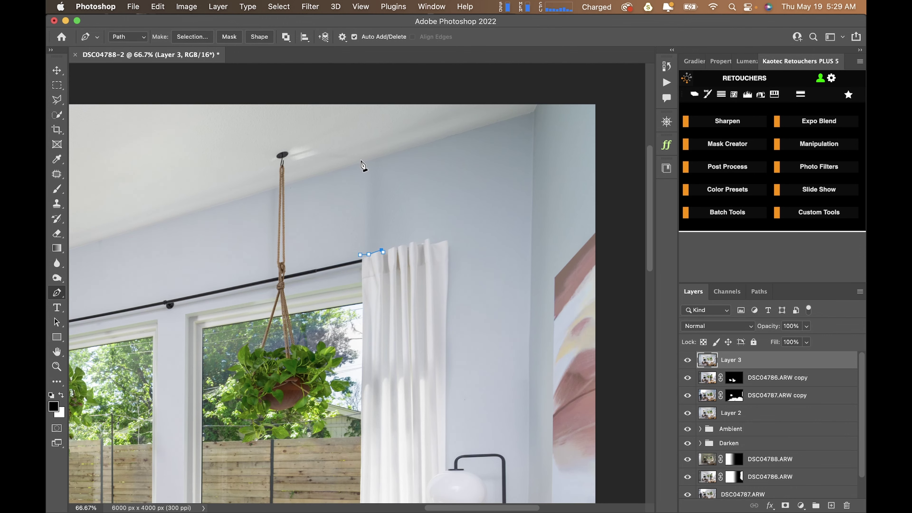
# Step: Extend the path up the wall along the ceiling line above the curtain and convert it to a selection
pyautogui.click(360, 163)
pyautogui.click(414, 150)
pyautogui.press('Return')
pyautogui.press('super+z')
pyautogui.press('super+Return')
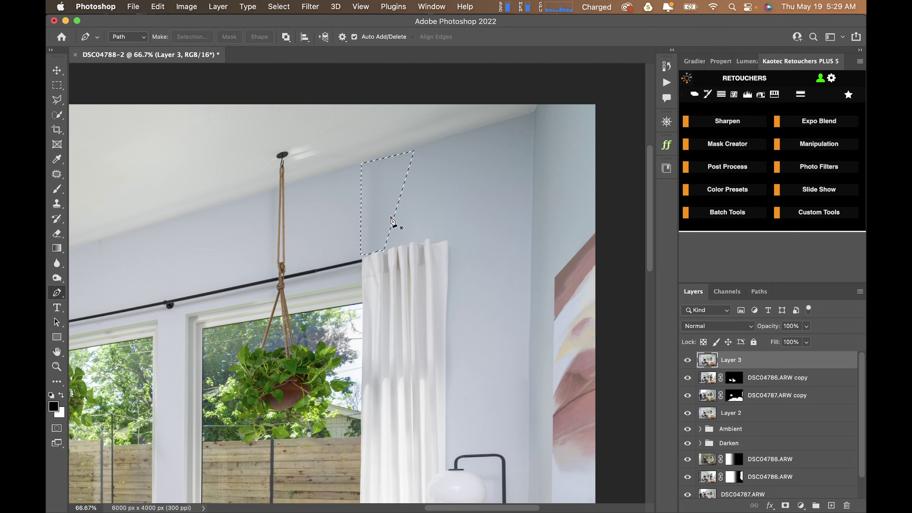
# Step: Patch the selected wall area above the curtain with the clean wall nearer the corner, and clear the selection
pyautogui.press('j')
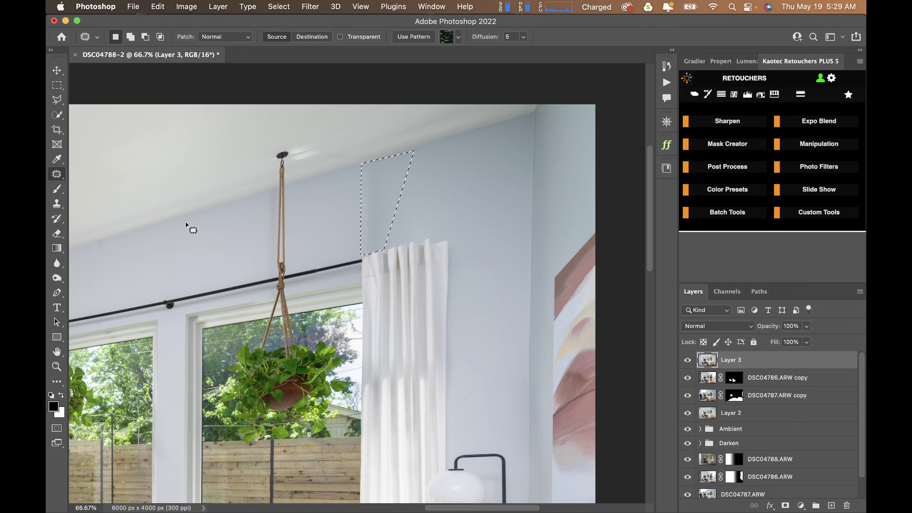
pyautogui.rightClick(56, 175)
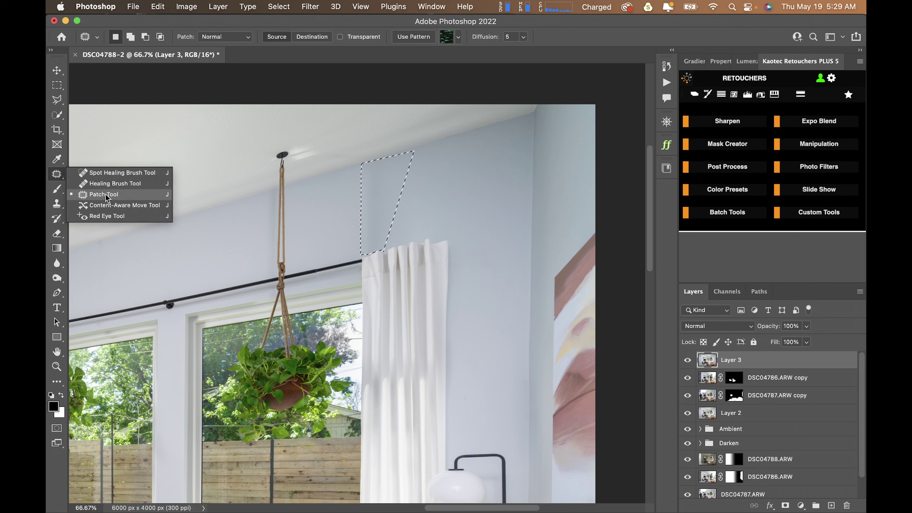
pyautogui.click(108, 196)
pyautogui.moveTo(379, 205); pyautogui.dragTo(467, 184)
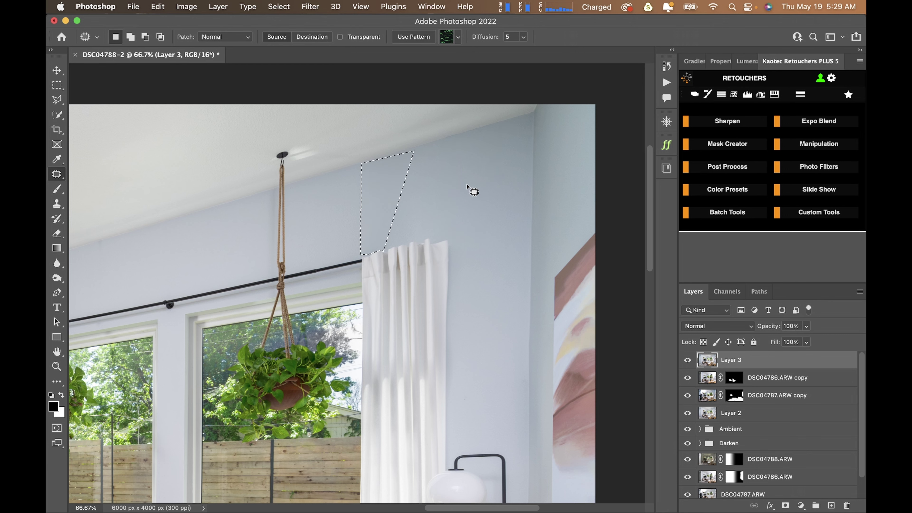
pyautogui.press('super+d')
pyautogui.press('v')
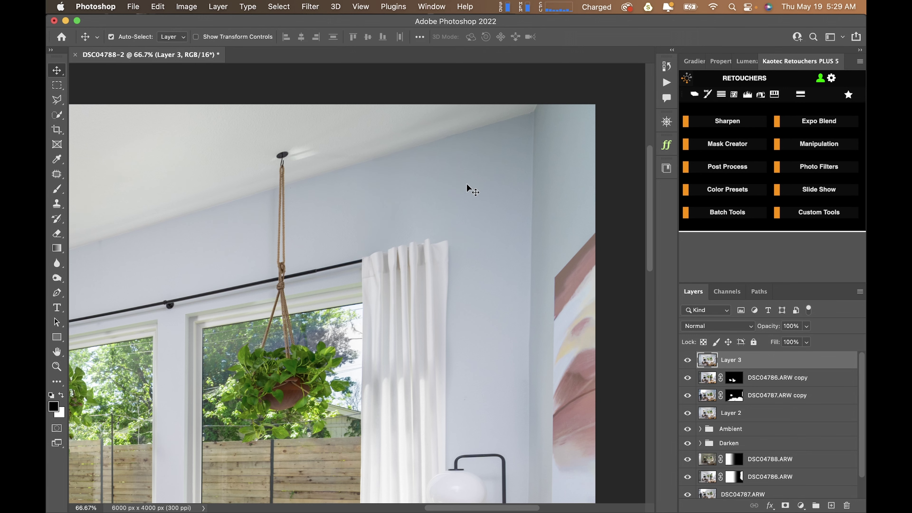
# Step: Apply Camera Raw auto tone to the stamped layer with exposure +0.30, contrast +14, highlights -5 and shadows 0
pyautogui.press('super+0')
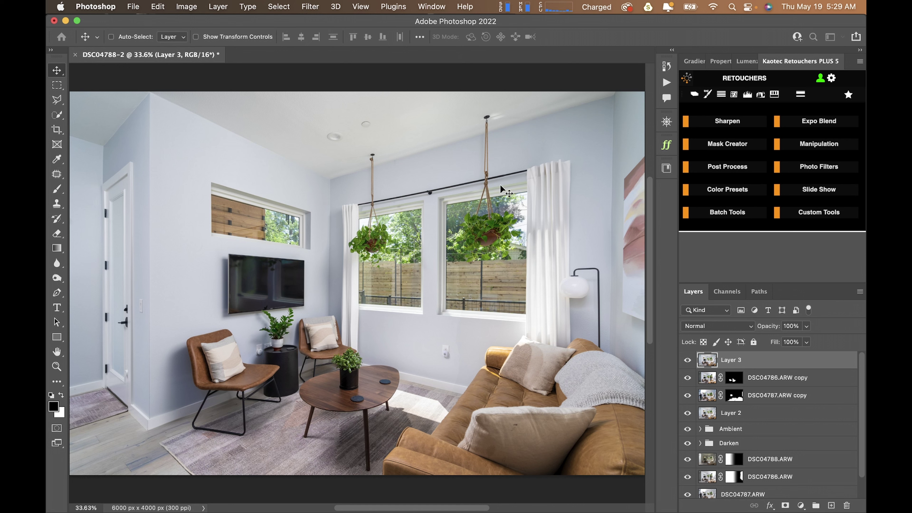
pyautogui.press('super+shift+a')
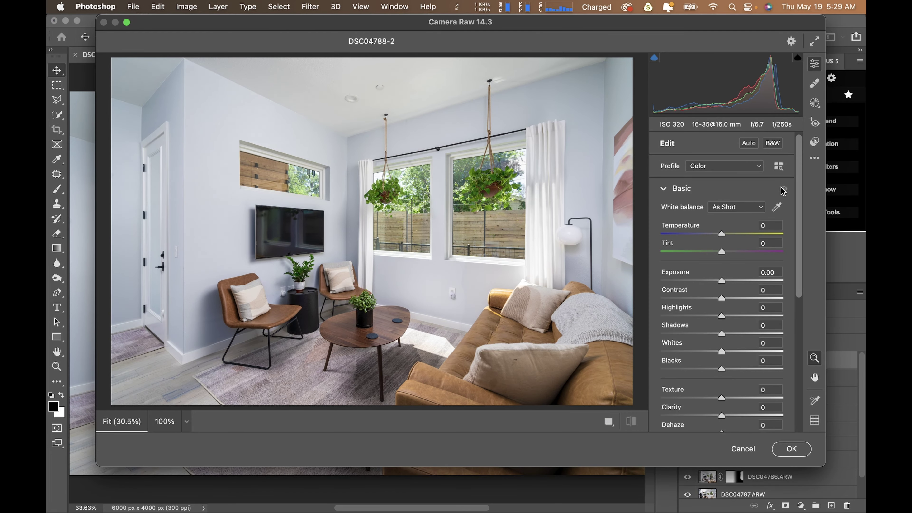
pyautogui.click(750, 144)
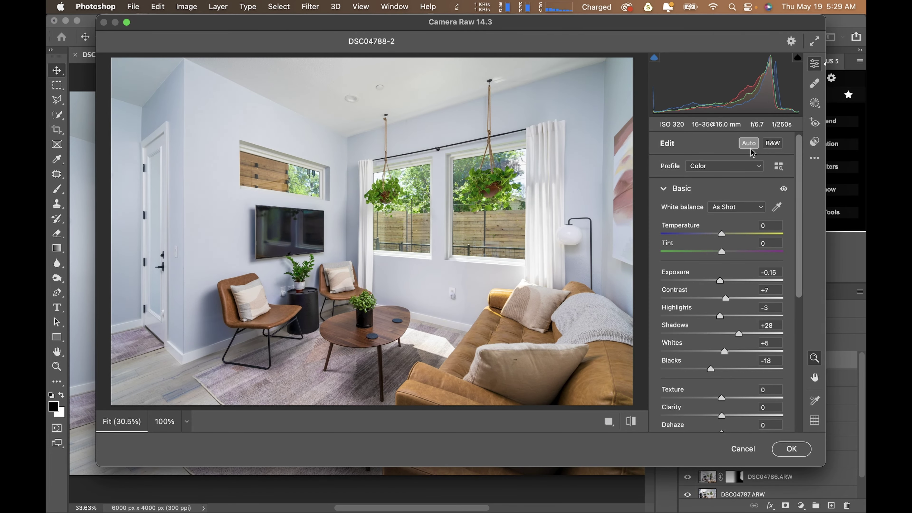
pyautogui.moveTo(738, 333); pyautogui.dragTo(741, 334)
pyautogui.doubleClick(741, 334)
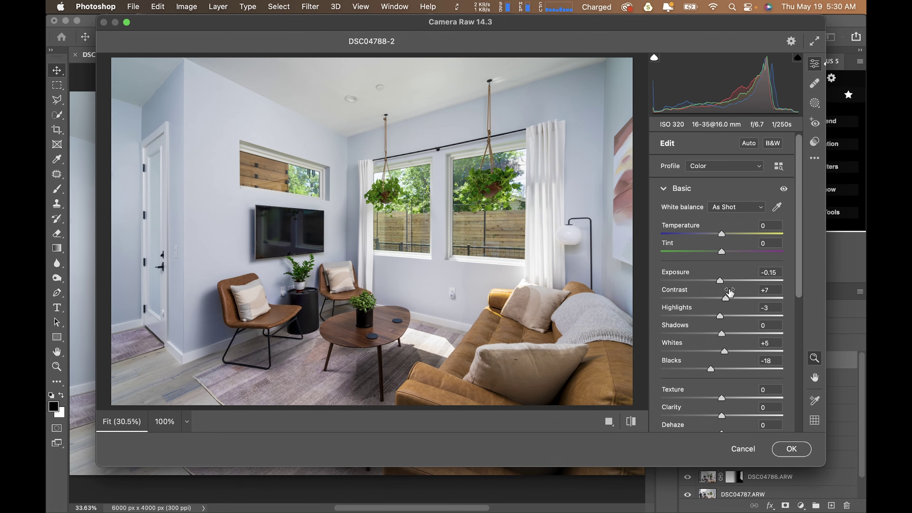
pyautogui.moveTo(720, 281); pyautogui.dragTo(726, 283)
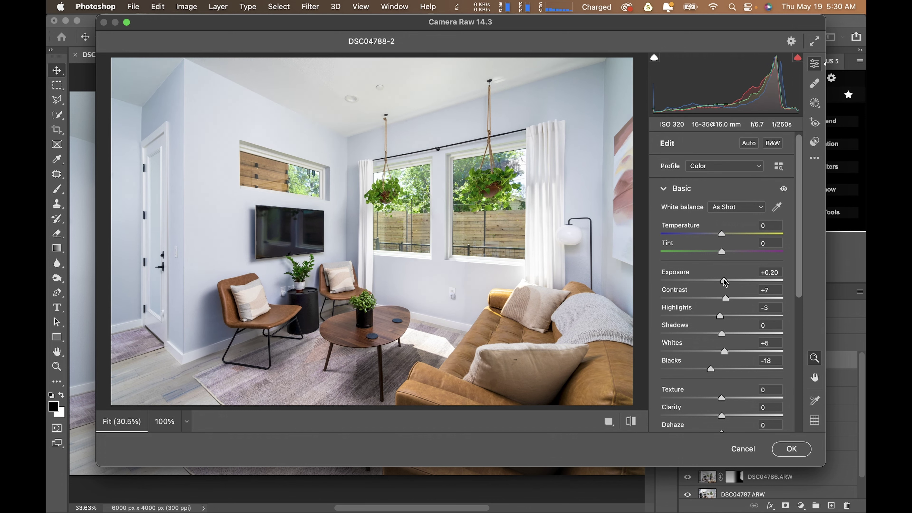
pyautogui.moveTo(724, 281); pyautogui.dragTo(719, 317)
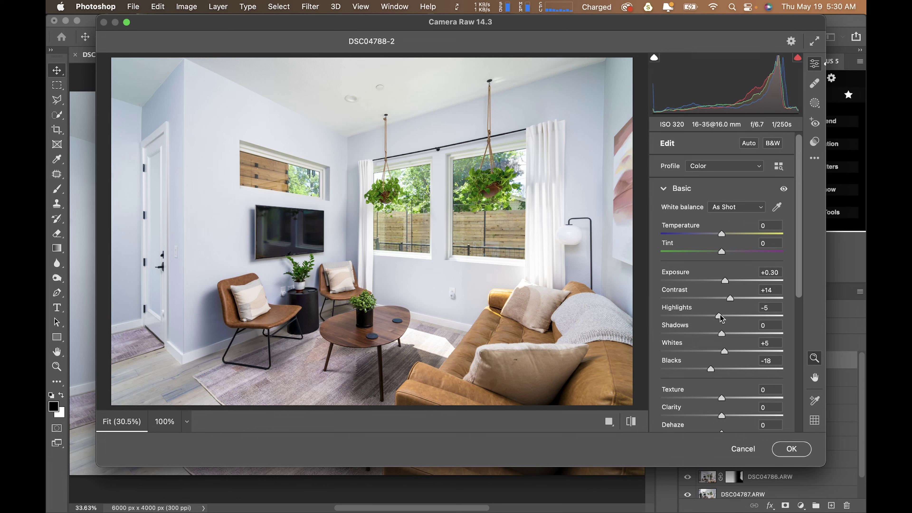
pyautogui.click(787, 449)
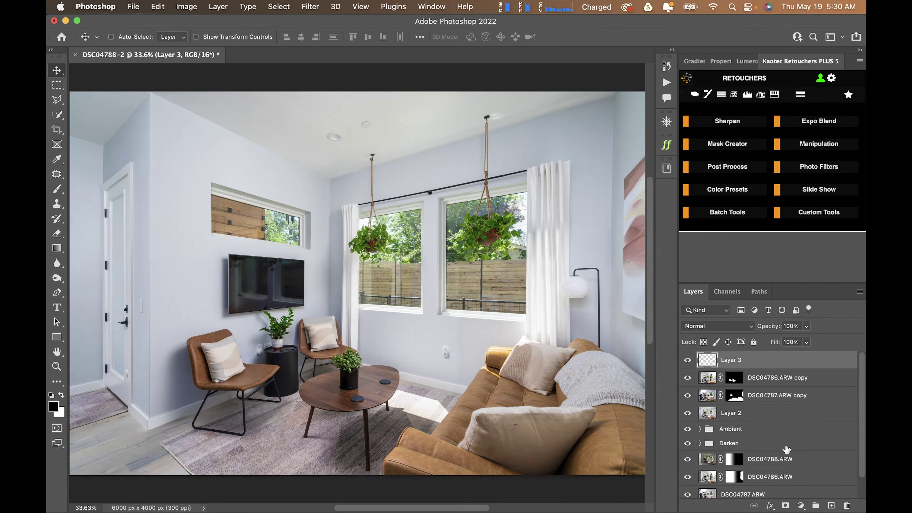
# Step: Inspect the wall below the right window up close and delete Layer 3
pyautogui.press('super+space')
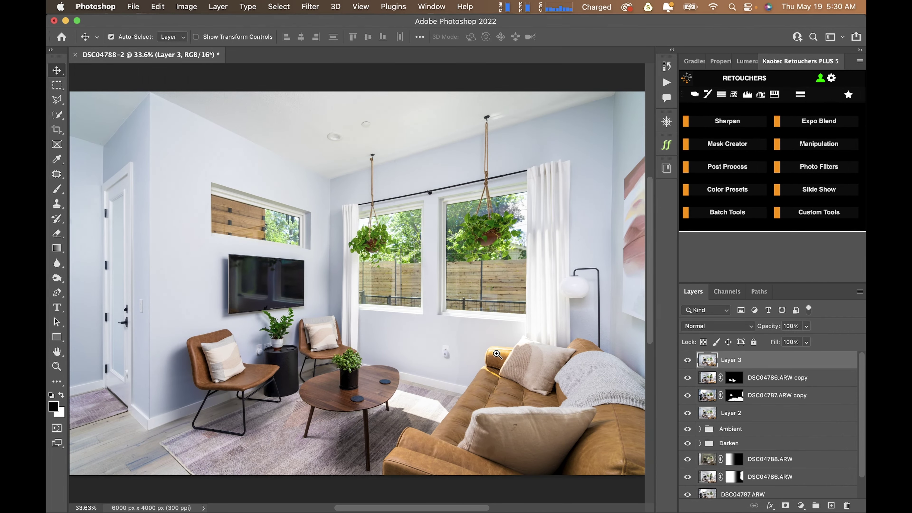
pyautogui.click(481, 353)
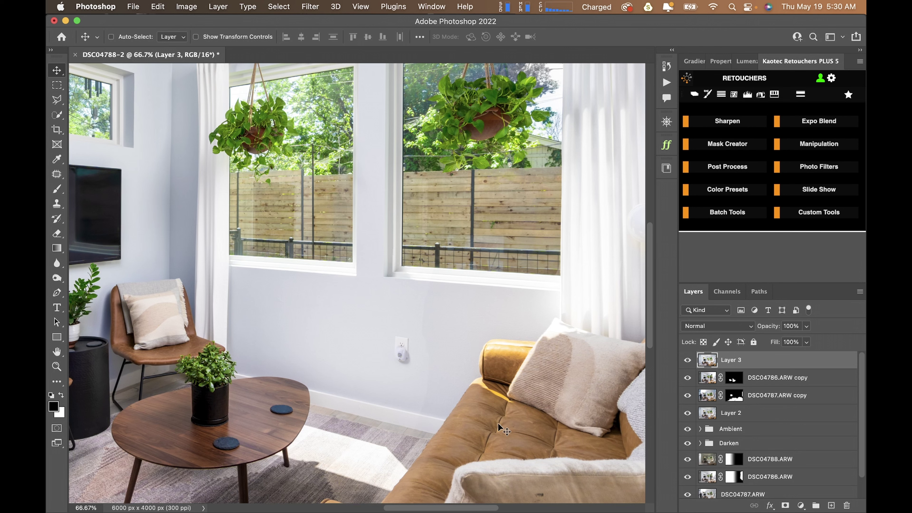
pyautogui.press('BackSpace')
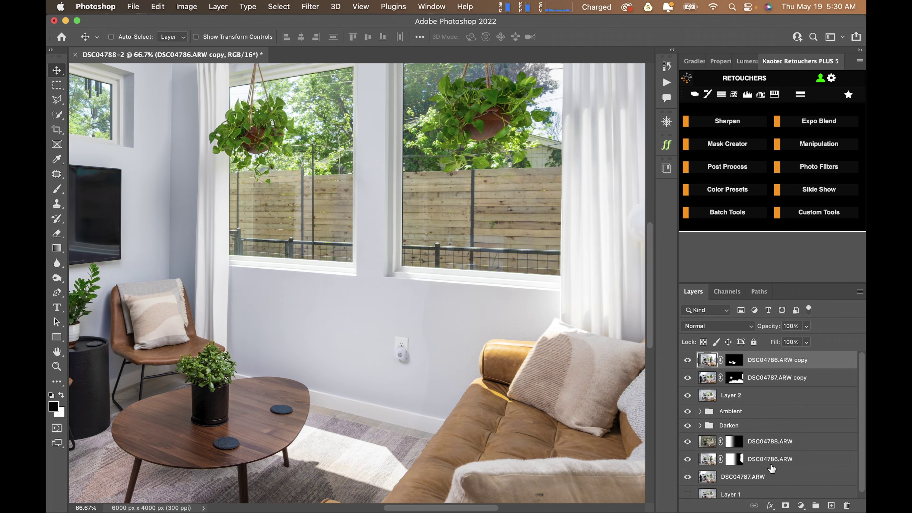
# Step: Set the brush to 250 px for mask painting and hide Layer 2 to expose the layers beneath
pyautogui.click(735, 463)
pyautogui.press('x')
pyautogui.press('b')
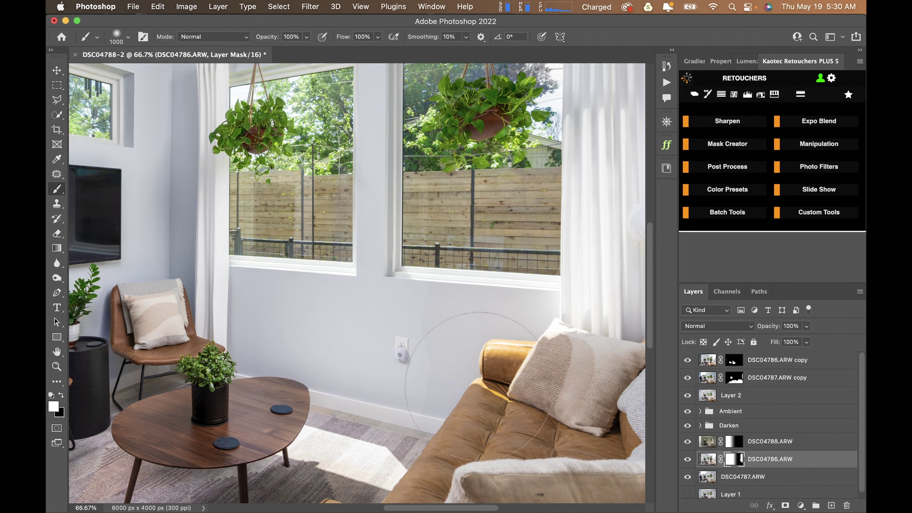
pyautogui.press('[')
pyautogui.press('[')
pyautogui.press('[')
pyautogui.press('[')
pyautogui.press('[')
pyautogui.click(720, 400)
pyautogui.click(687, 395)
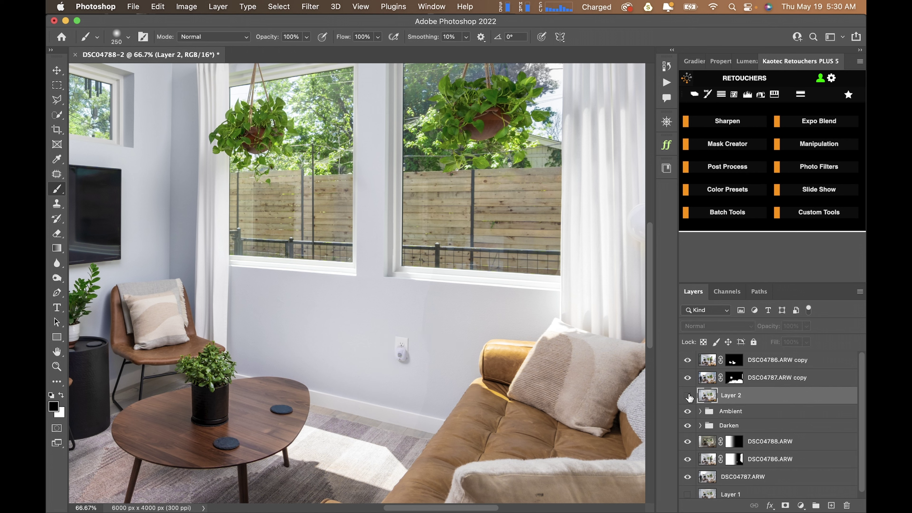
# Step: Paint black on the DSC04786.ARW mask over the wall and baseboard below the right window to even out the blend seam
pyautogui.click(734, 460)
pyautogui.press('x')
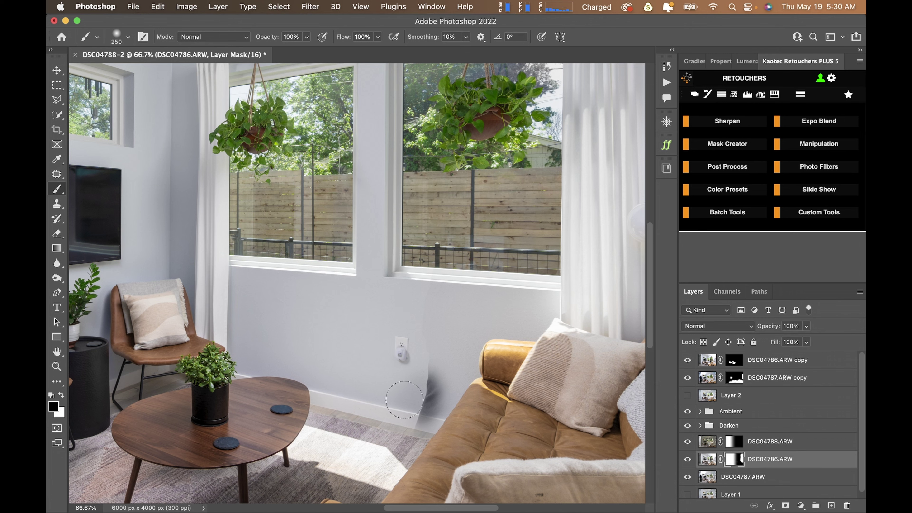
pyautogui.moveTo(395, 401)
pyautogui.mouseDown()
pyautogui.moveTo(422, 417)
pyautogui.moveTo(414, 424)
pyautogui.moveTo(445, 398)
pyautogui.moveTo(425, 400)
pyautogui.mouseUp()
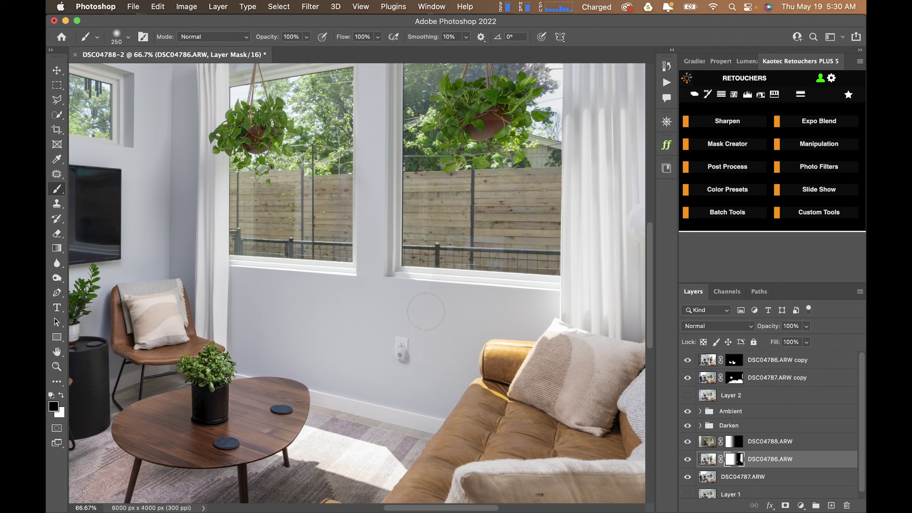
pyautogui.moveTo(427, 291); pyautogui.dragTo(494, 297)
pyautogui.press('super+0')
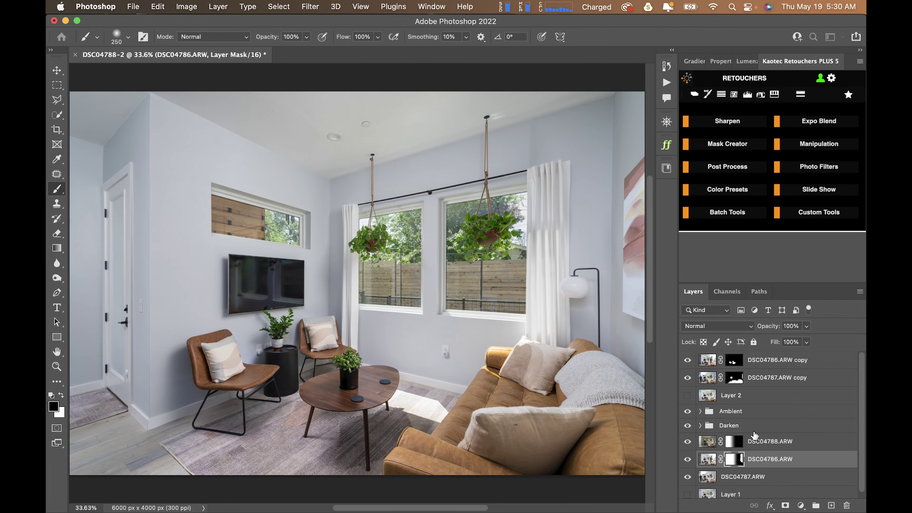
# Step: Replace Layer 2 with a fresh stamp of the visible layers, with the DSC04787.ARW copy and DSC04786.ARW copy layers hidden
pyautogui.click(744, 401)
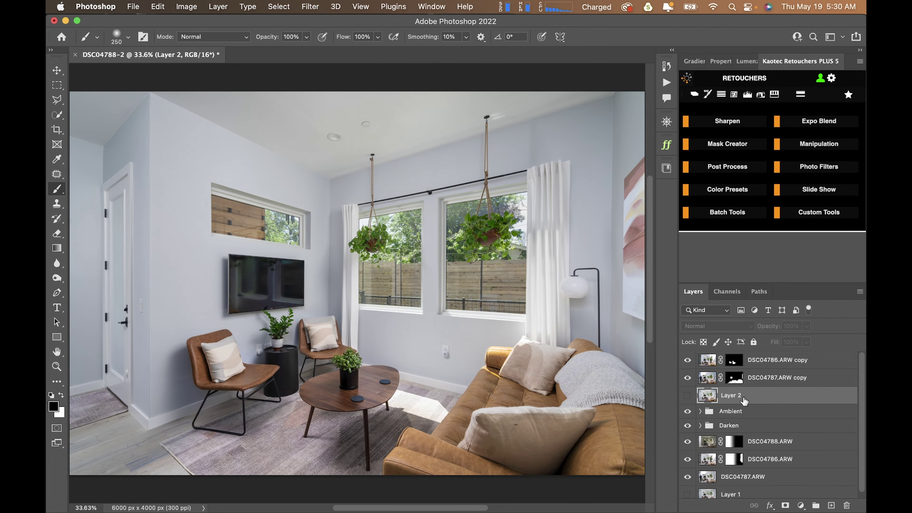
pyautogui.press('BackSpace')
pyautogui.click(687, 377)
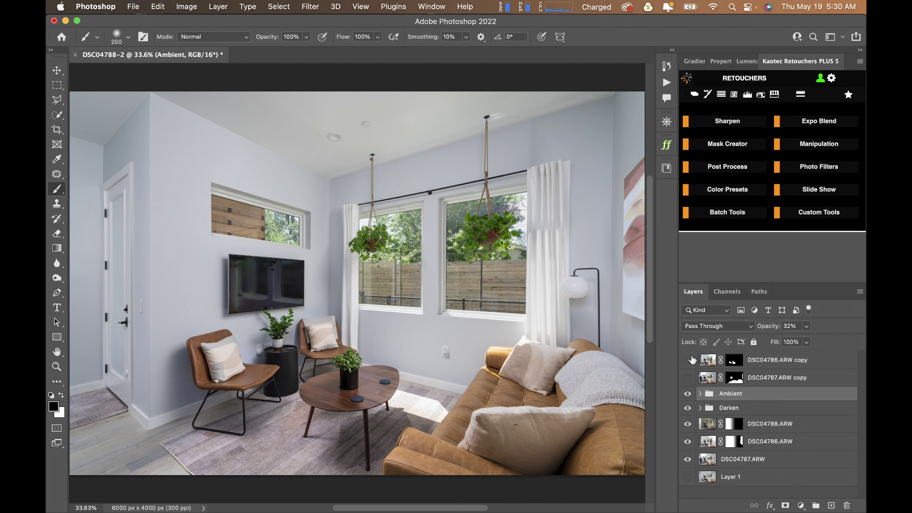
pyautogui.click(687, 359)
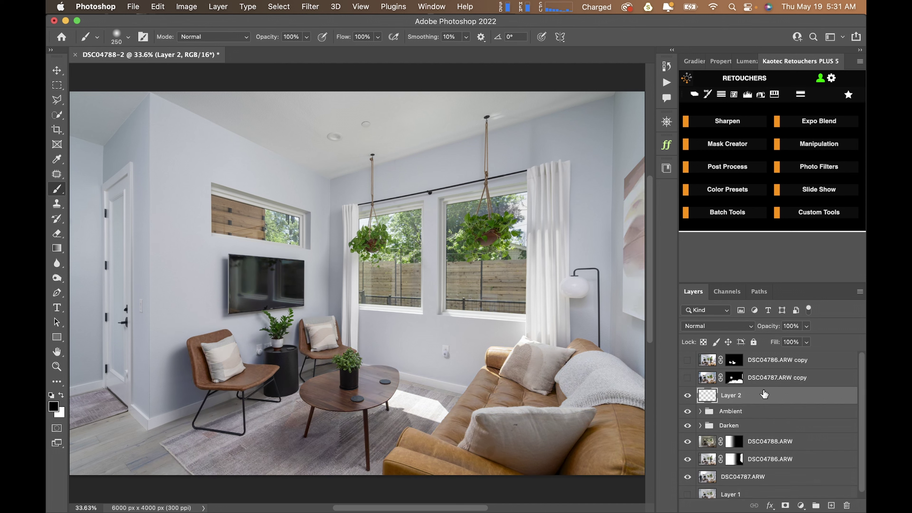
# Step: Apply Camera Raw auto tone to the new Layer 2 with exposure +0.40, contrast +18, highlights -19 and shadows 0
pyautogui.press('super+shift+a')
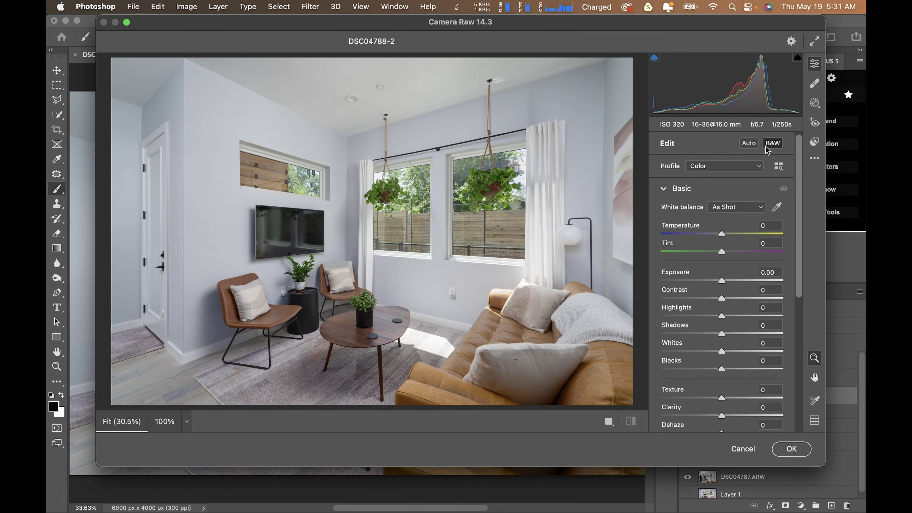
pyautogui.click(748, 143)
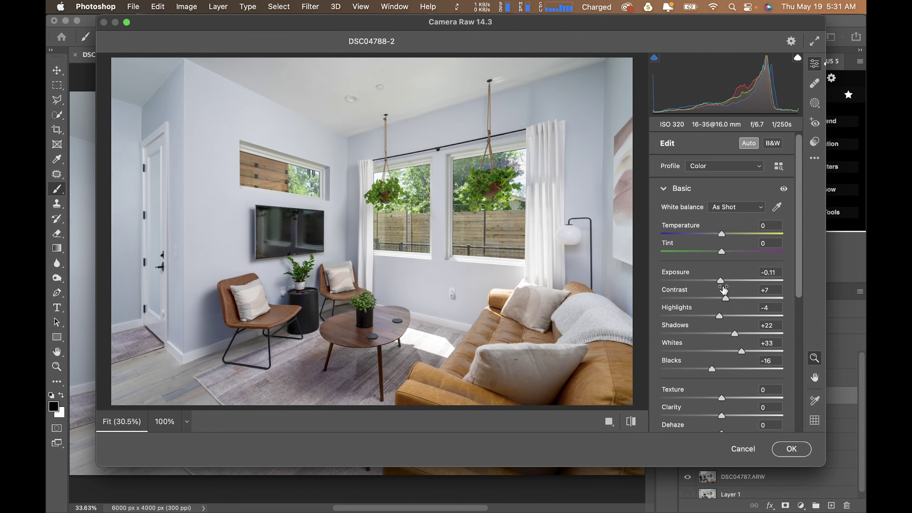
pyautogui.moveTo(722, 280); pyautogui.dragTo(711, 316)
pyautogui.doubleClick(734, 333)
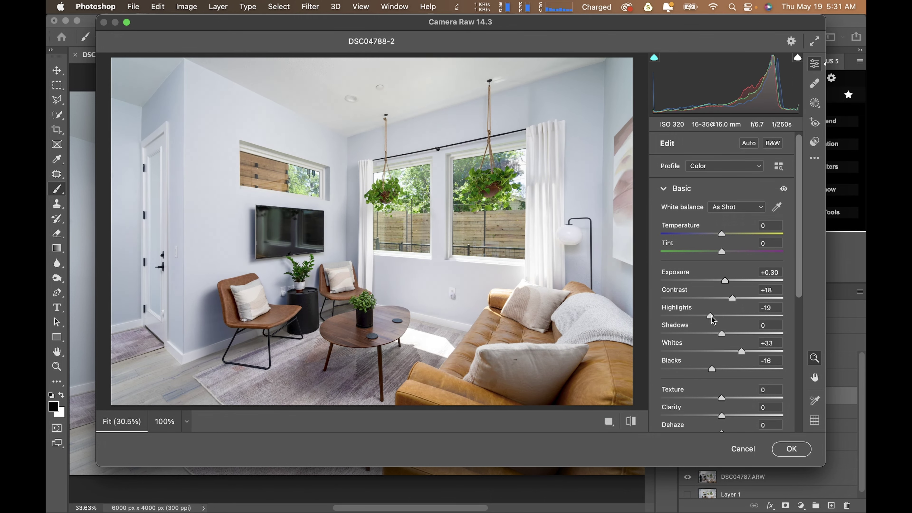
pyautogui.moveTo(725, 282); pyautogui.dragTo(727, 281)
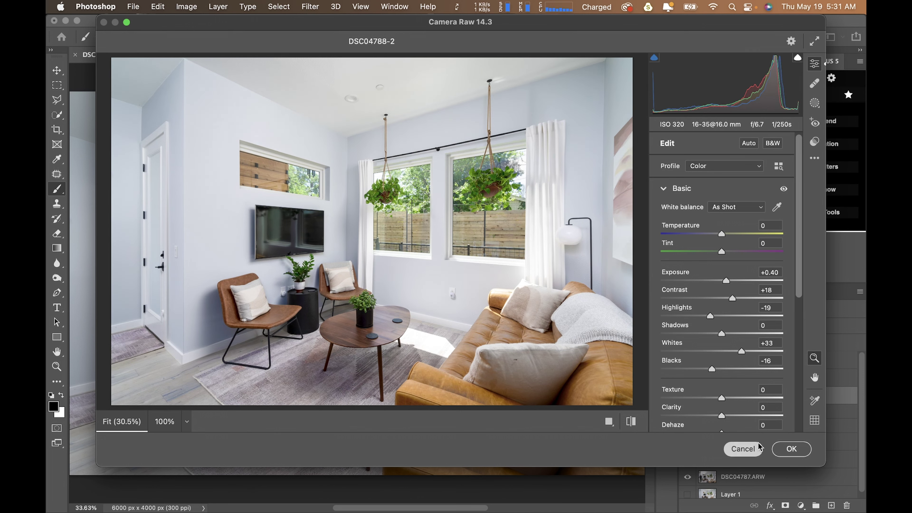
pyautogui.click(788, 449)
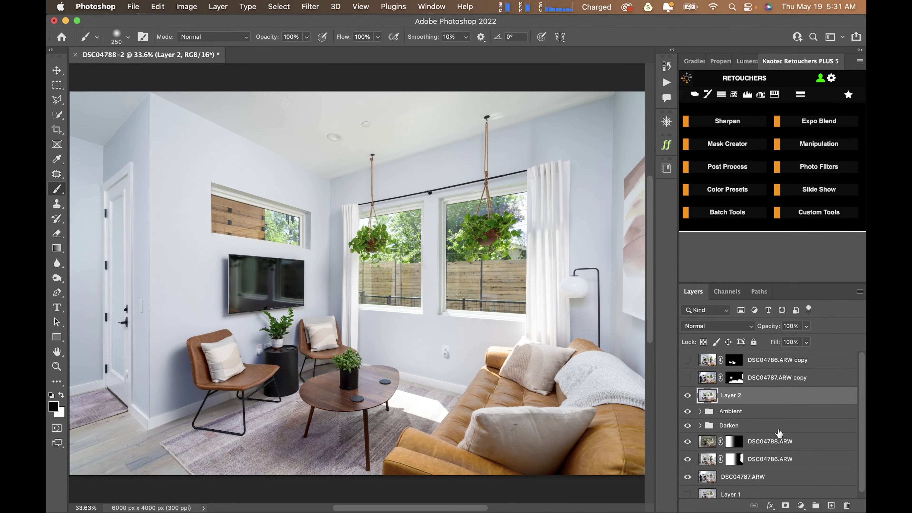
# Step: Show the DSC04787.ARW copy and DSC04786.ARW copy layers and stamp all visible layers into a new top layer
pyautogui.moveTo(687, 377); pyautogui.dragTo(686, 360)
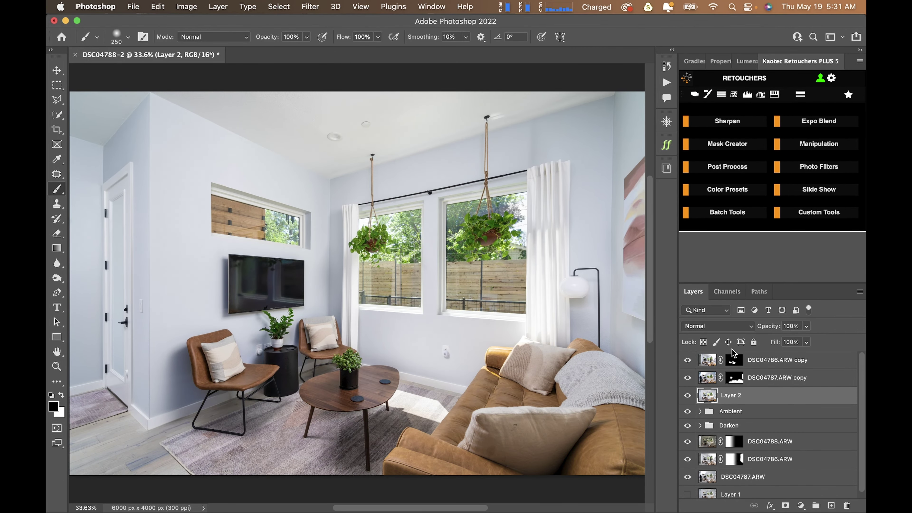
pyautogui.click(741, 359)
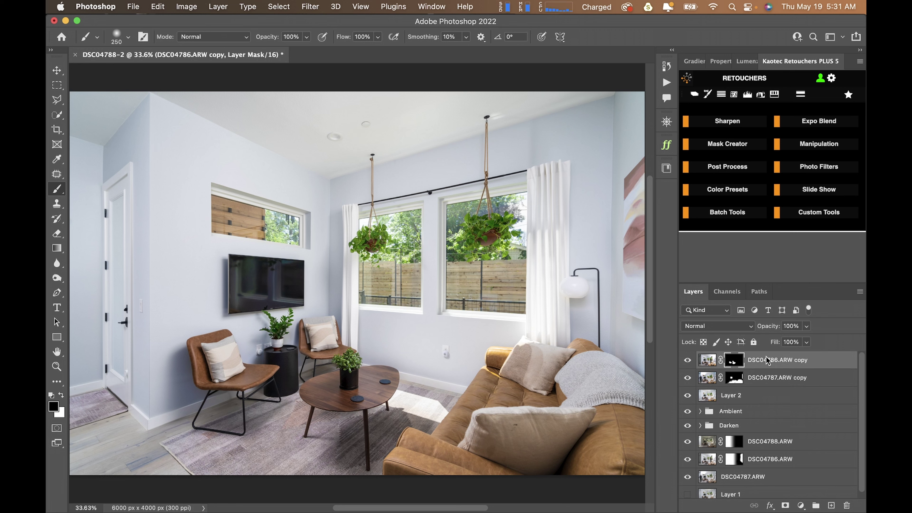
pyautogui.press('super+alt+shift+e')
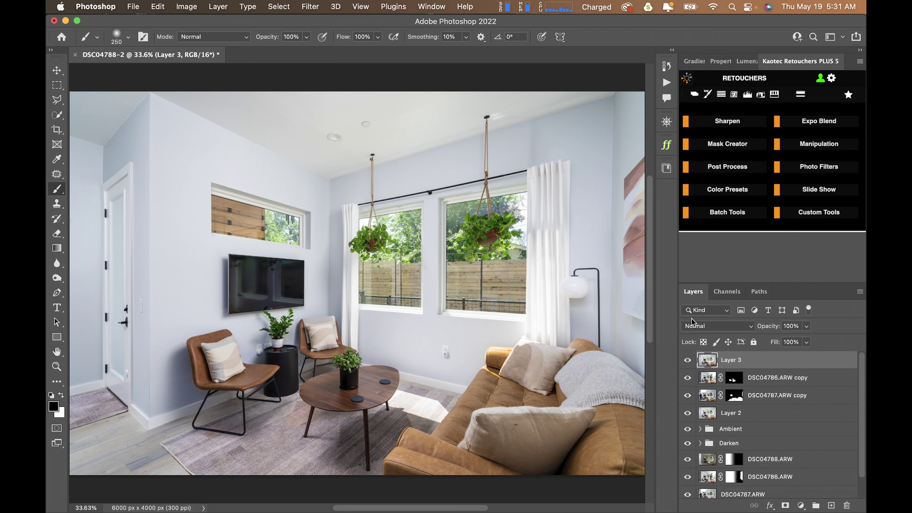
# Step: Outline the dark wall strip between the curtain top and the ceiling with the Pen tool and convert it to a selection
pyautogui.click(554, 141)
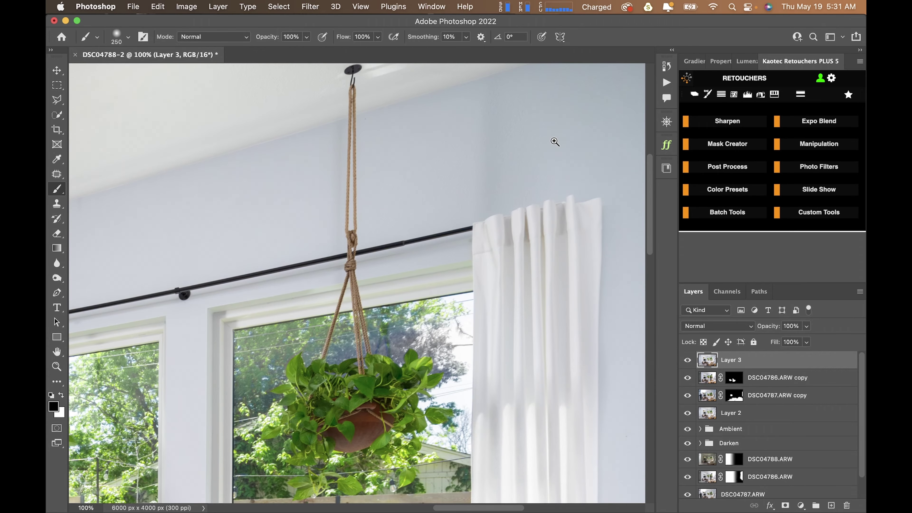
pyautogui.moveTo(549, 142); pyautogui.dragTo(559, 213)
pyautogui.press('p')
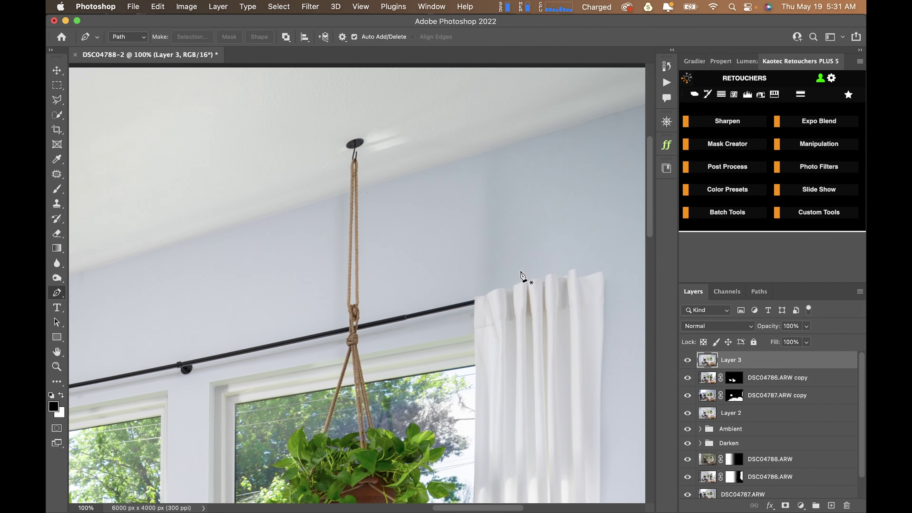
pyautogui.click(508, 285)
pyautogui.click(484, 292)
pyautogui.click(478, 156)
pyautogui.click(515, 147)
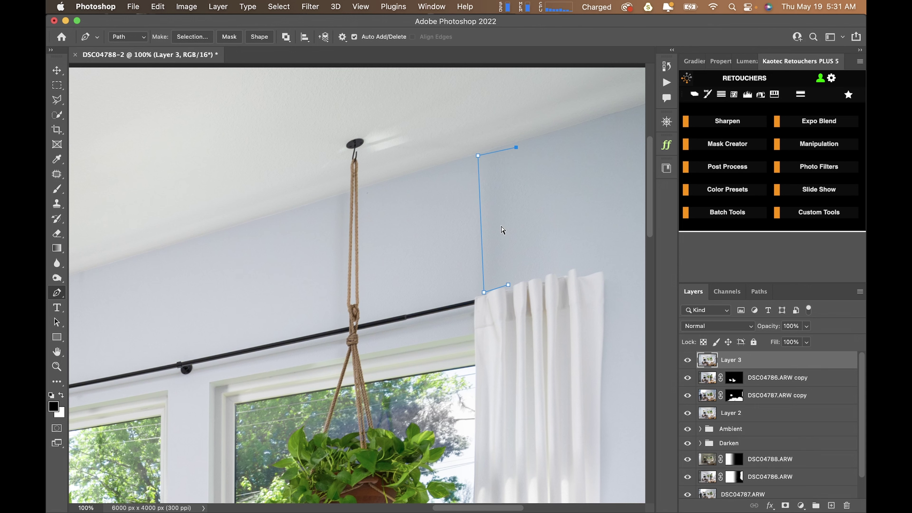
pyautogui.press('super+Return')
# Step: Patch the selected wall strip above the right curtain with the clean wall beside it and clear the selection
pyautogui.press('super+0')
pyautogui.press('j')
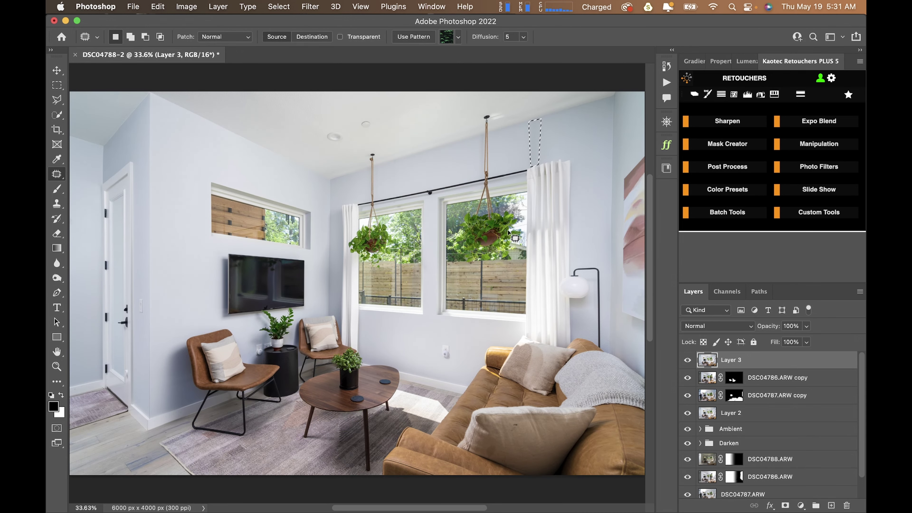
pyautogui.moveTo(537, 144); pyautogui.dragTo(554, 138)
pyautogui.press('super+d')
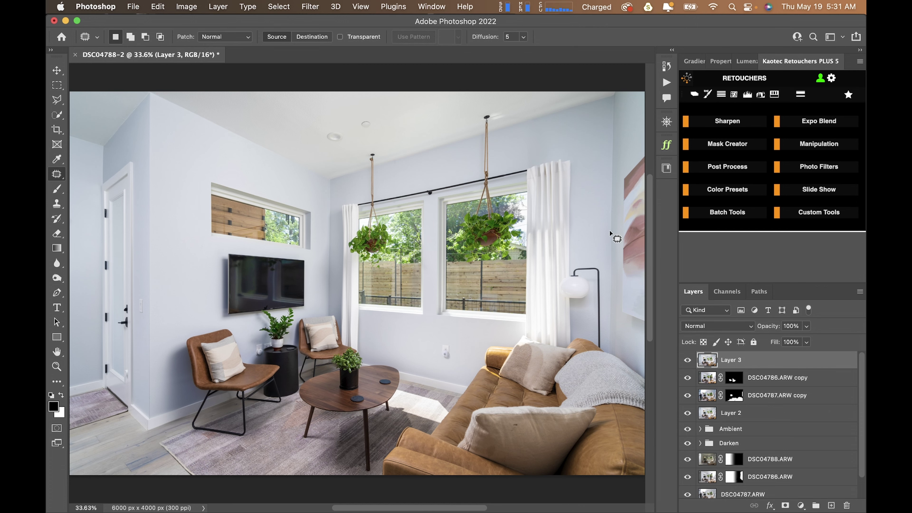
# Step: Patch the remaining shaded wall patch above the right curtain using wall near the room corner, and compare with Layer 3 hidden and shown
pyautogui.keyDown('super'); pyautogui.click(558, 170); pyautogui.keyUp('super')
pyautogui.keyDown('super'); pyautogui.click(556, 152); pyautogui.keyUp('super')
pyautogui.keyDown('super'); pyautogui.click(531, 179); pyautogui.keyUp('super')
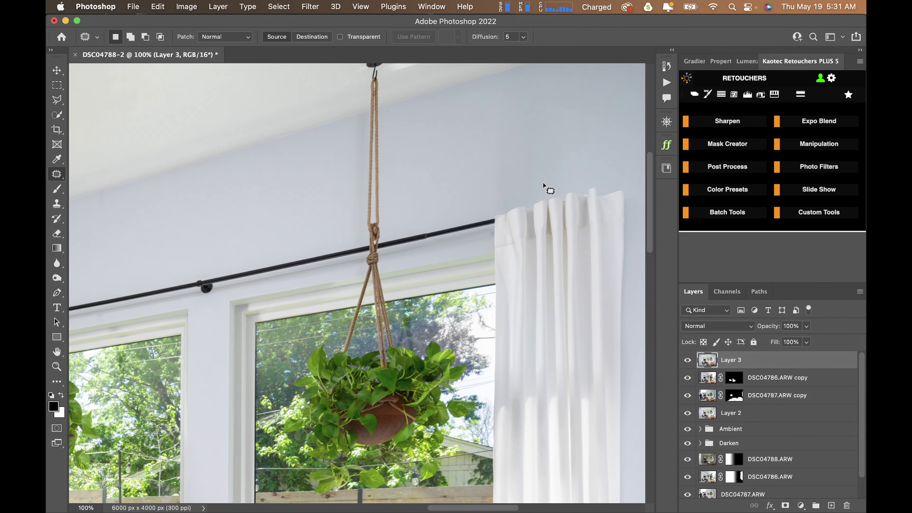
pyautogui.moveTo(543, 183)
pyautogui.mouseDown()
pyautogui.moveTo(491, 195)
pyautogui.moveTo(487, 114)
pyautogui.moveTo(500, 79)
pyautogui.moveTo(585, 92)
pyautogui.moveTo(557, 194)
pyautogui.moveTo(537, 176)
pyautogui.moveTo(564, 176)
pyautogui.moveTo(468, 250)
pyautogui.moveTo(384, 235)
pyautogui.mouseUp()
pyautogui.moveTo(408, 203); pyautogui.dragTo(484, 197)
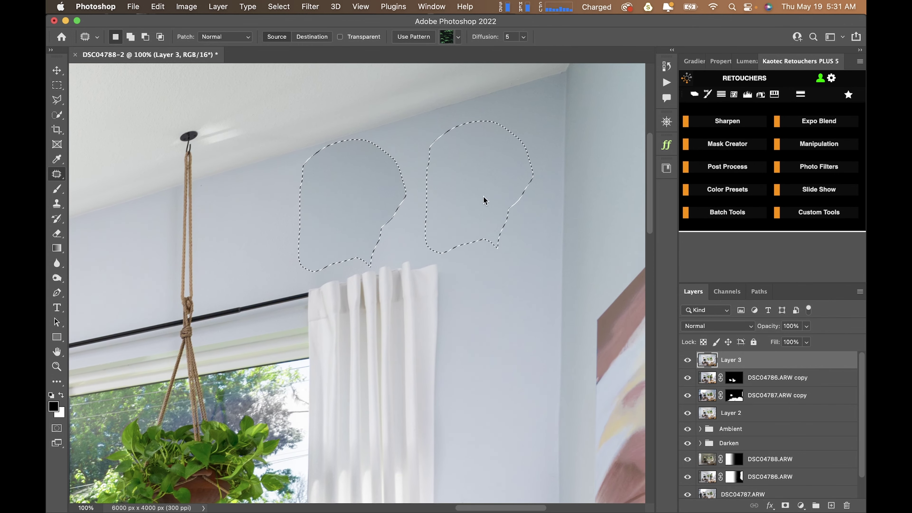
pyautogui.press('super+d')
pyautogui.press('super+0')
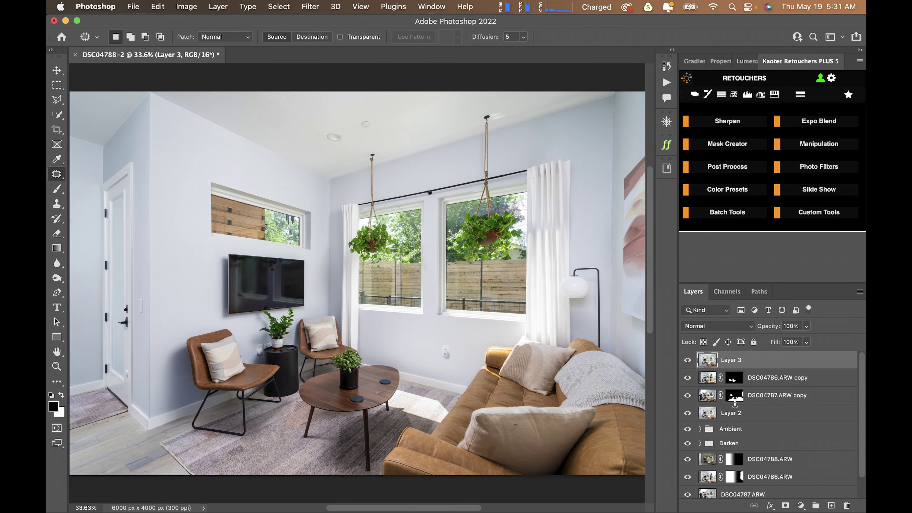
pyautogui.click(687, 360)
pyautogui.moveTo(689, 366)
pyautogui.mouseDown()
pyautogui.moveTo(691, 403)
pyautogui.moveTo(689, 377)
pyautogui.mouseUp()
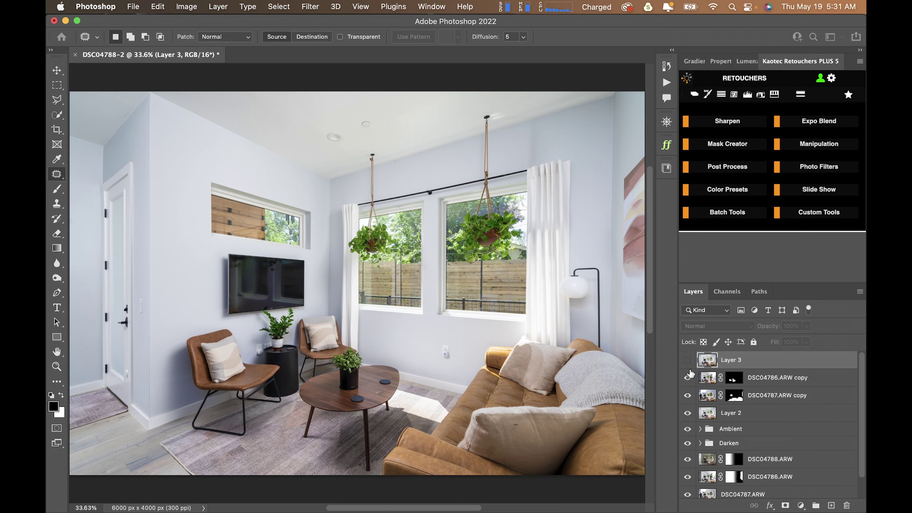
pyautogui.click(687, 360)
# Step: Apply Camera Raw auto tone to Layer 3 and set exposure +0.15, contrast +21 and highlights -11
pyautogui.press('super+shift+a')
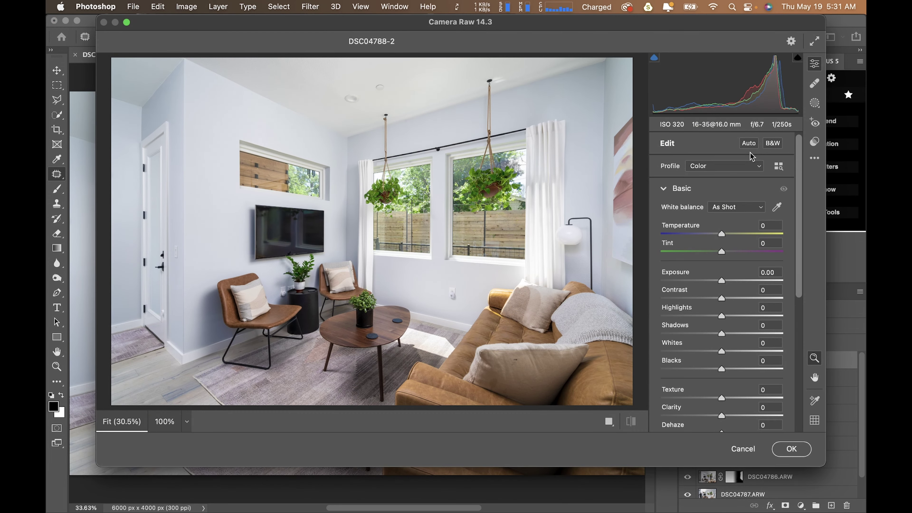
pyautogui.click(748, 143)
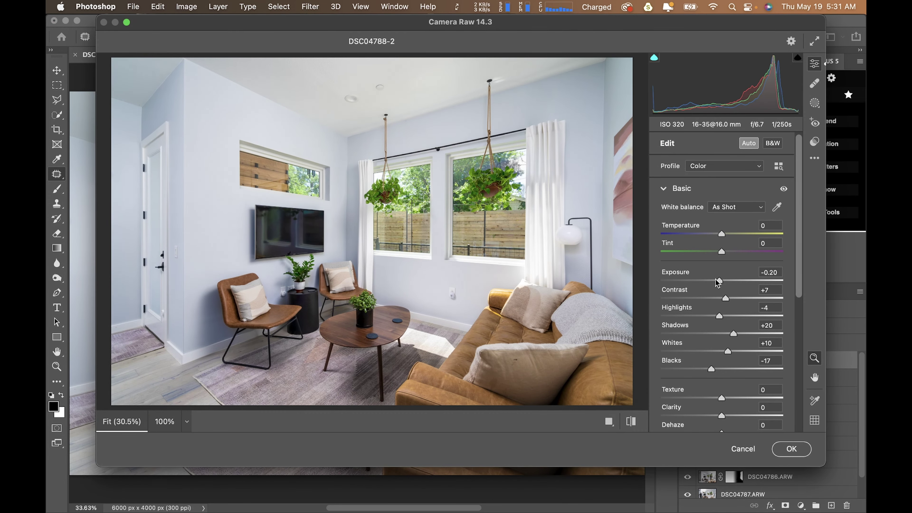
pyautogui.moveTo(718, 281); pyautogui.dragTo(713, 314)
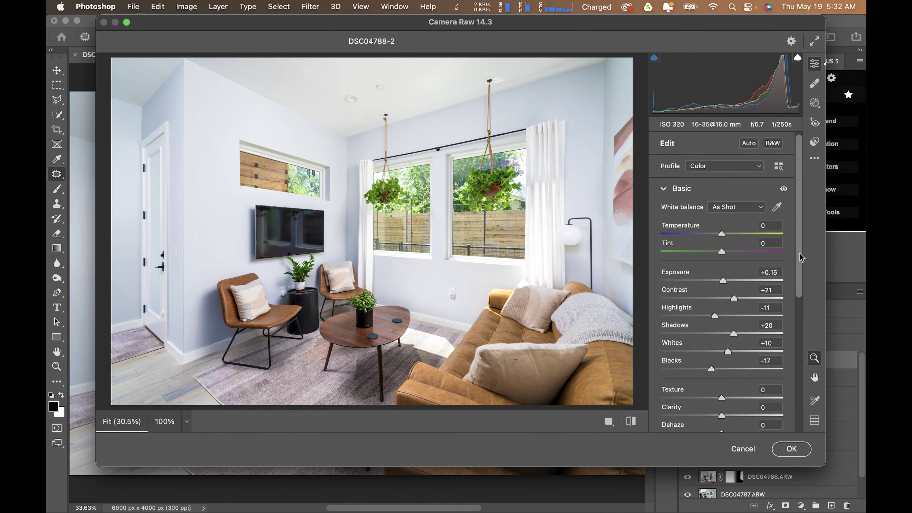
# Step: Set texture +5, clarity +4 and dehaze +7, compare before and after, and apply the Camera Raw filter
pyautogui.scroll(-4, 801, 257)
pyautogui.moveTo(721, 319); pyautogui.dragTo(728, 355)
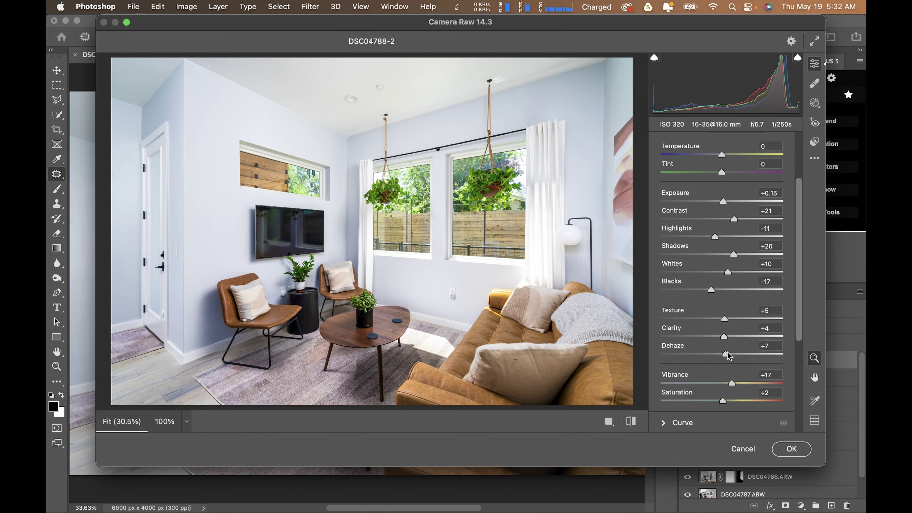
pyautogui.press('\\')
pyautogui.press('\\')
pyautogui.press('\\')
pyautogui.press('\\')
pyautogui.press('\\')
pyautogui.press('\\')
pyautogui.click(791, 449)
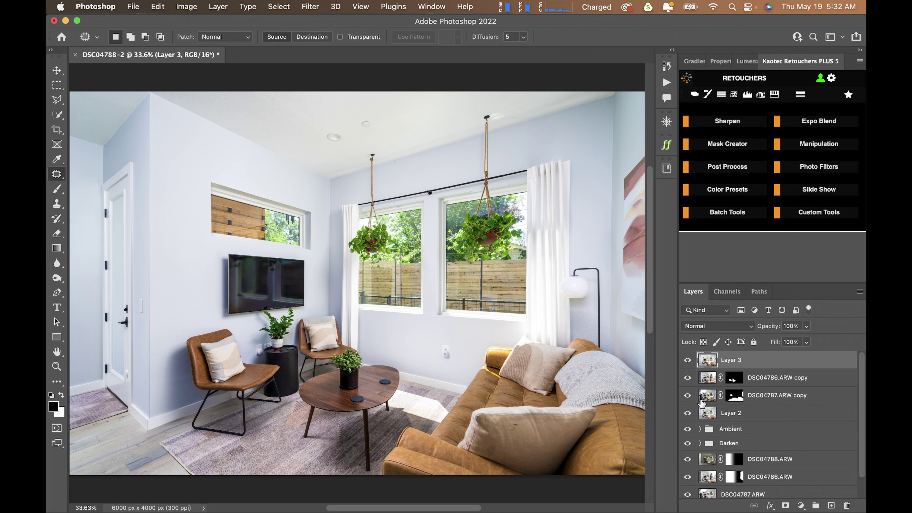
# Step: Duplicate the DSC04782.ARW layer in the Ambient group and move the copy directly above Layer 1
pyautogui.scroll(-1, 701, 404)
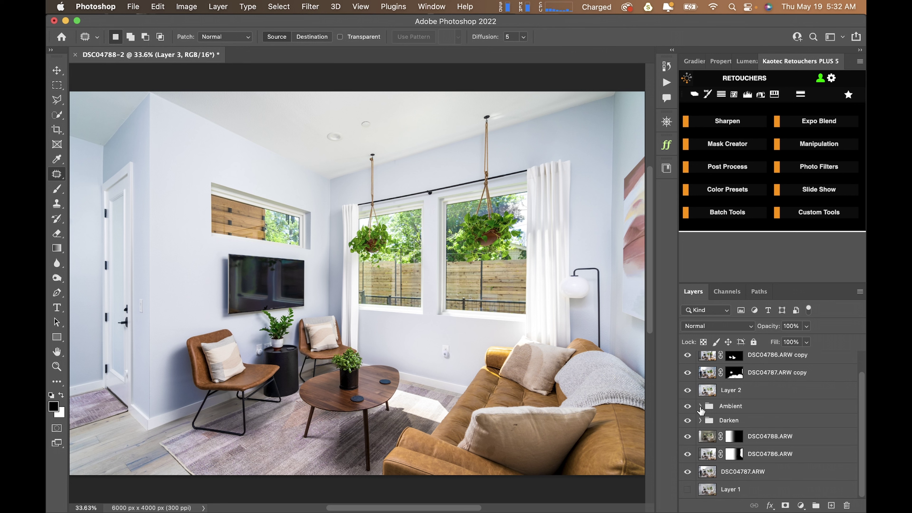
pyautogui.click(699, 407)
pyautogui.click(751, 441)
pyautogui.press('super+j')
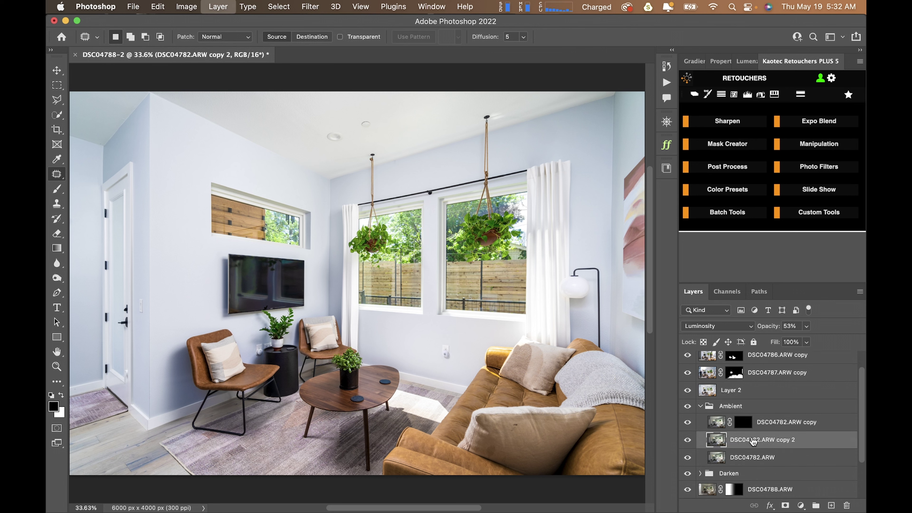
pyautogui.scroll(-3, 744, 443)
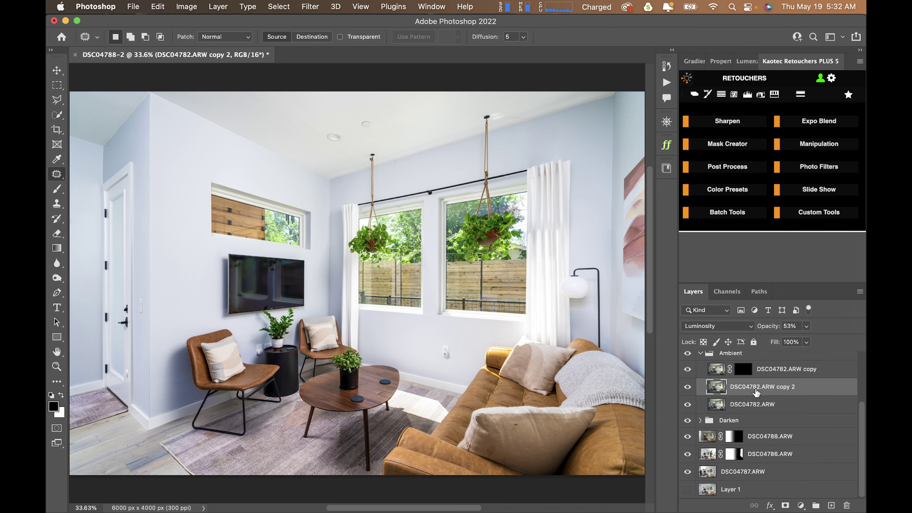
pyautogui.moveTo(756, 393); pyautogui.dragTo(758, 480)
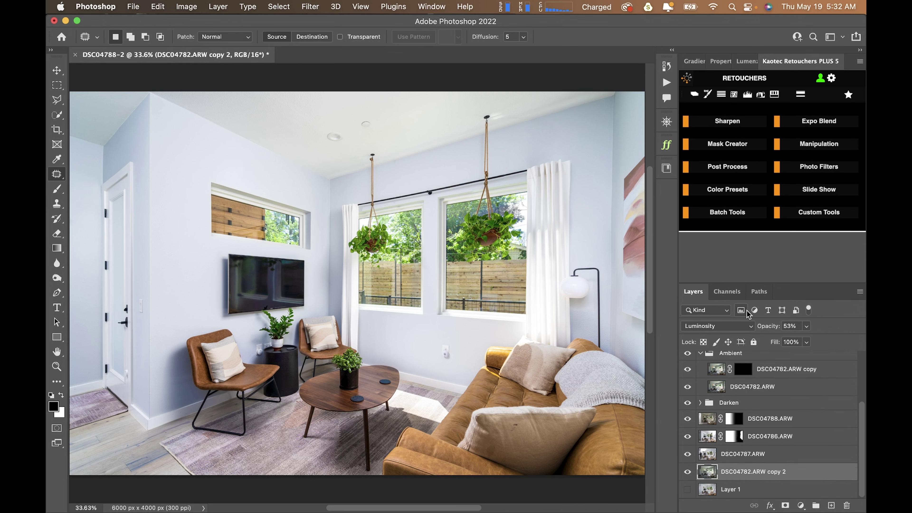
# Step: Set DSC04782.ARW copy 2 to Normal blend mode at 100% opacity
pyautogui.click(748, 326)
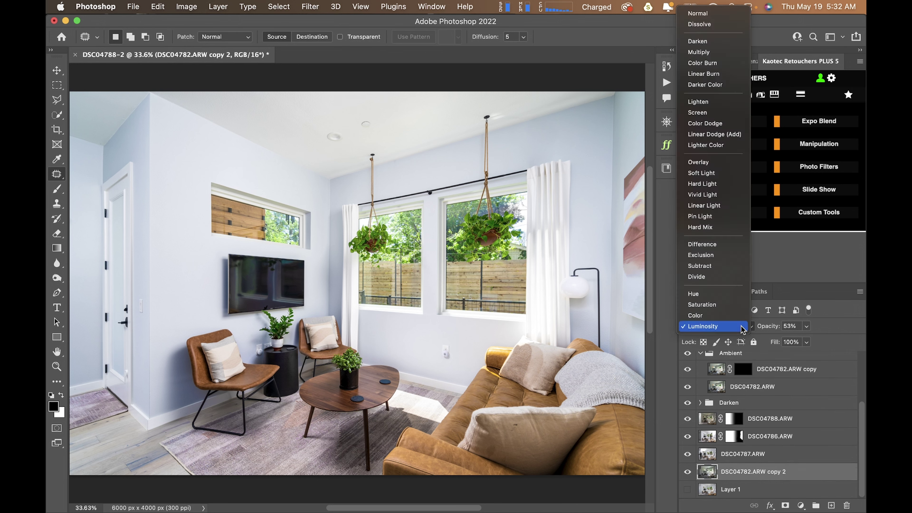
pyautogui.click(722, 13)
pyautogui.moveTo(806, 328); pyautogui.dragTo(863, 346)
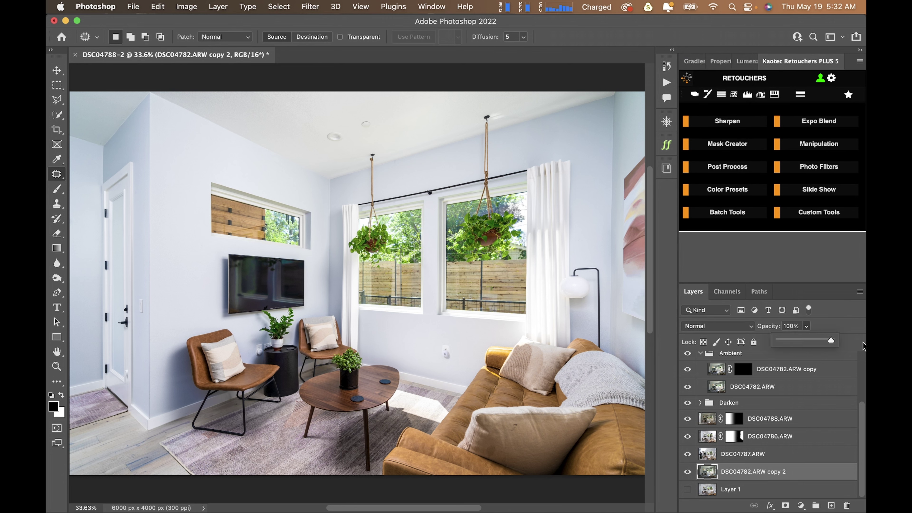
# Step: Reduce the layer stack to Layer 3, DSC04782.ARW copy 2 and a visible Layer 1 for comparison
pyautogui.click(716, 457)
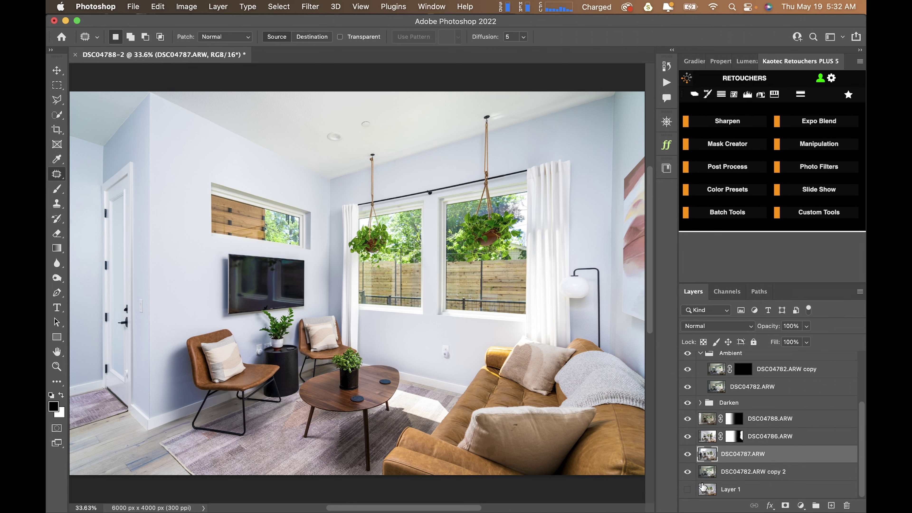
pyautogui.scroll(4, 753, 442)
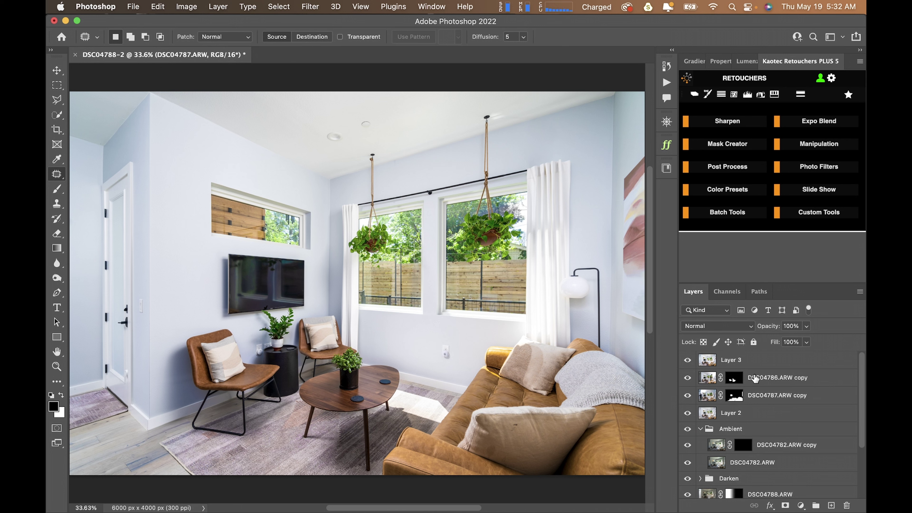
pyautogui.click(753, 363)
pyautogui.press('super+alt+shift+e')
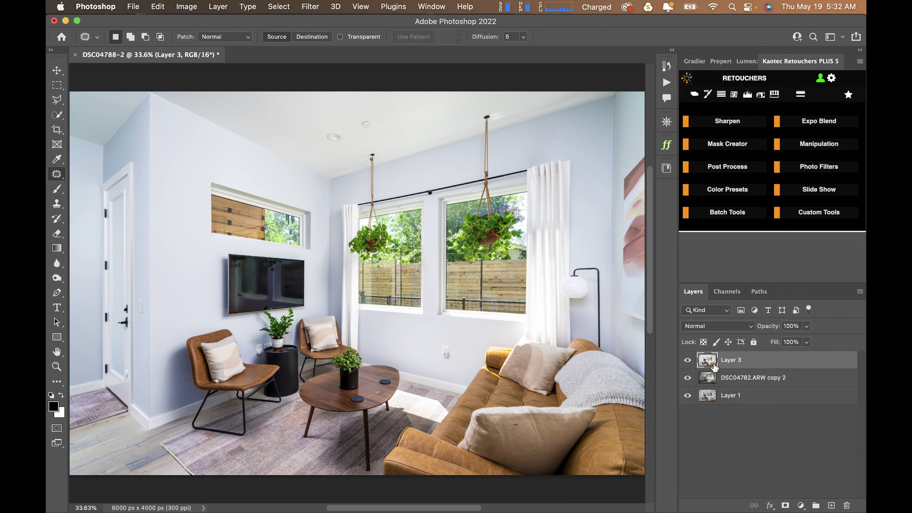
# Step: Hide the two upper layers and apply Camera Raw auto tone to Layer 1 with exposure +0.25
pyautogui.click(688, 360)
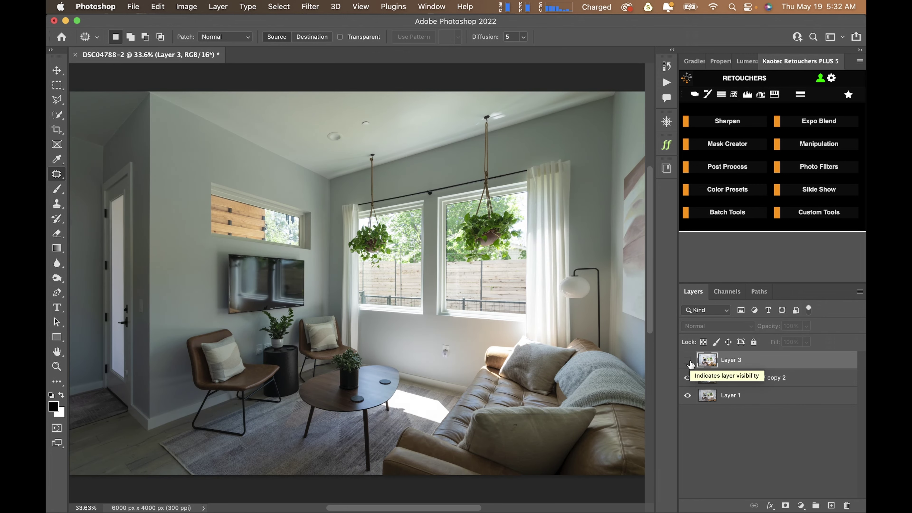
pyautogui.click(687, 377)
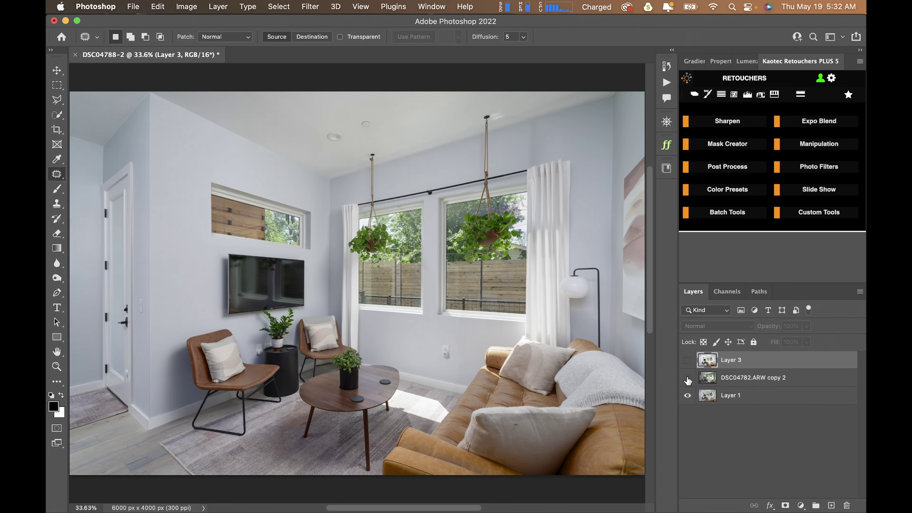
pyautogui.click(713, 396)
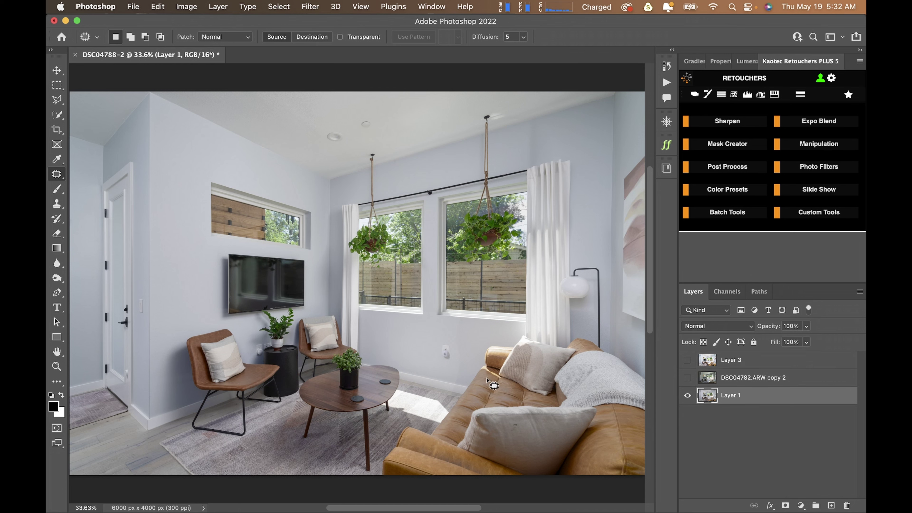
pyautogui.press('super+shift+a')
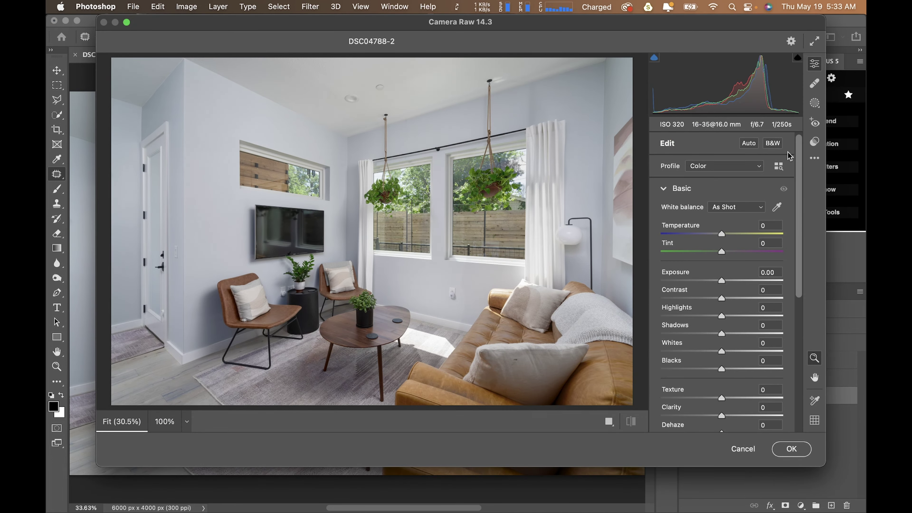
pyautogui.click(755, 146)
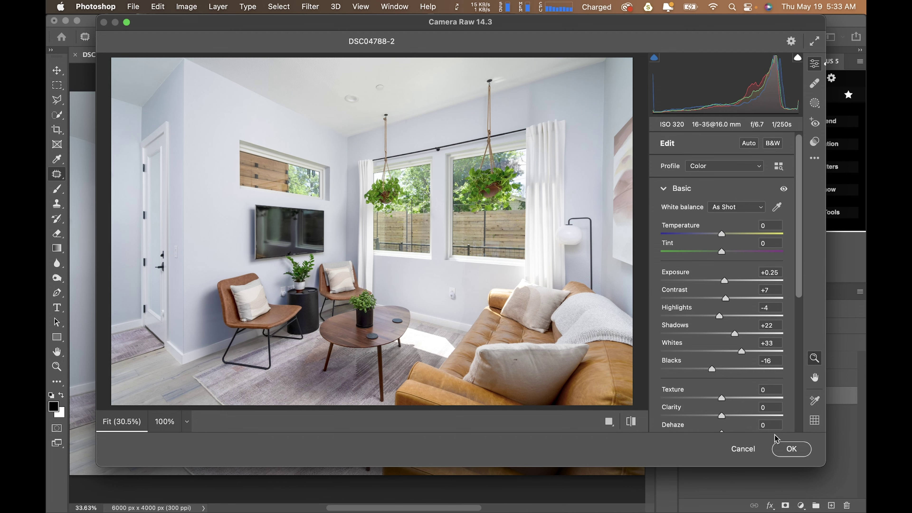
pyautogui.click(786, 452)
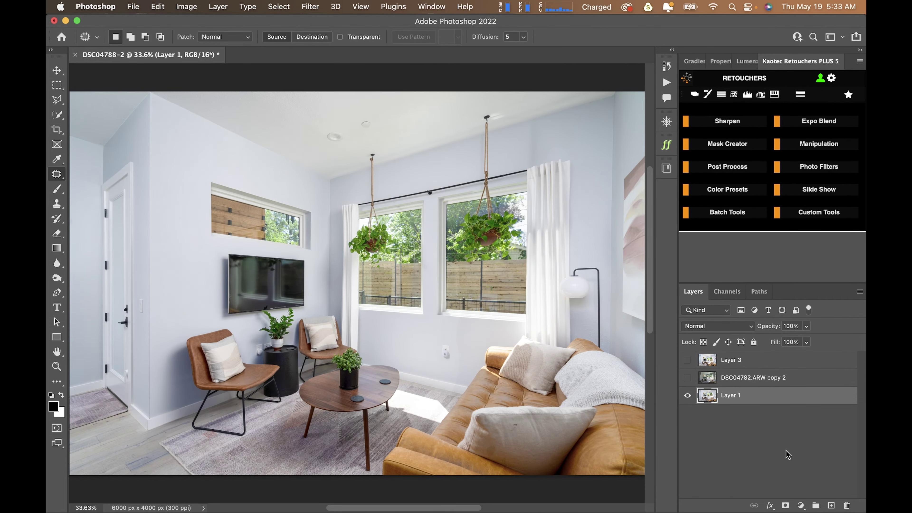
# Step: Compare the finished Layer 3 repeatedly with the ambient frame and toned Layer 1 by switching layer visibility
pyautogui.click(686, 377)
pyautogui.click(687, 360)
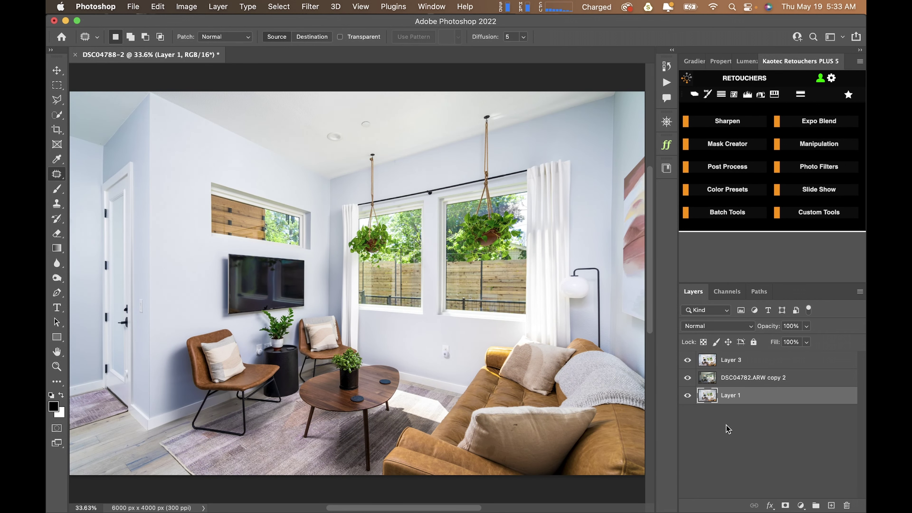
pyautogui.click(687, 377)
pyautogui.click(687, 360)
pyautogui.click(687, 361)
pyautogui.click(688, 361)
pyautogui.click(688, 362)
pyautogui.click(687, 362)
pyautogui.click(688, 362)
pyautogui.click(688, 360)
pyautogui.click(688, 361)
pyautogui.click(688, 361)
pyautogui.click(688, 361)
pyautogui.click(689, 362)
pyautogui.click(689, 362)
pyautogui.click(688, 362)
pyautogui.click(688, 362)
# Step: Undo the Layer 1 toning and layer stack reduction, and select DSC04782.ARW copy in the Ambient group
pyautogui.press('super+z')
pyautogui.scroll(2, 733, 404)
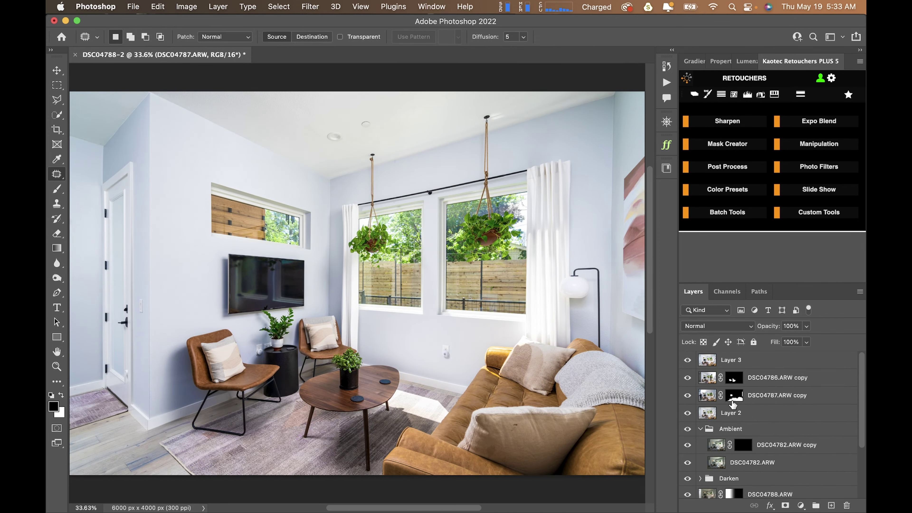
pyautogui.click(807, 448)
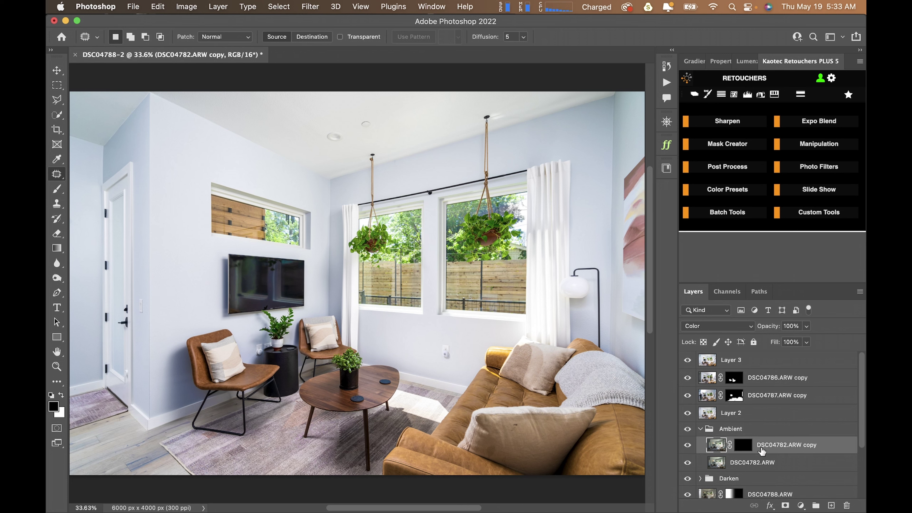
# Step: Move the masked DSC04782.ARW copy layer out of the Ambient group to the top of the layer stack, above Layer 3
pyautogui.moveTo(761, 450); pyautogui.dragTo(759, 445)
pyautogui.moveTo(755, 379); pyautogui.dragTo(757, 350)
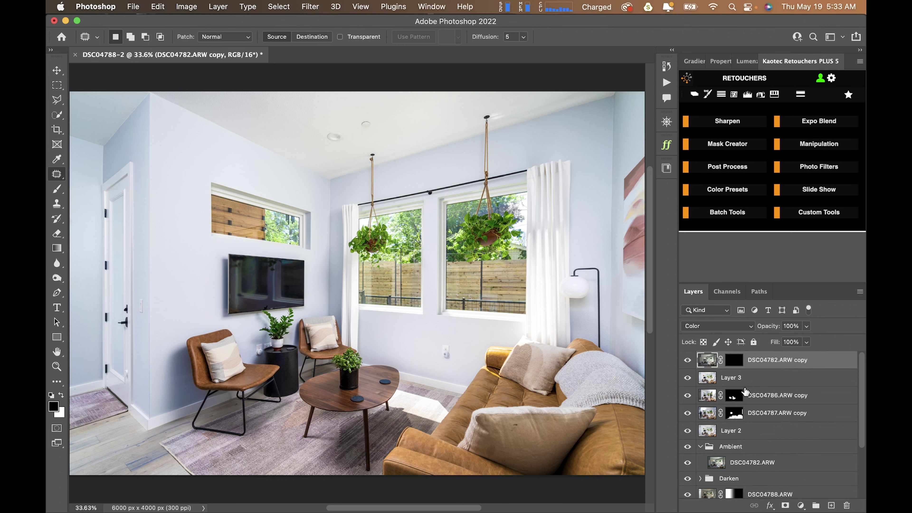
# Step: View the DSC04787.ARW flash frame on its own, restore the other layers, and expand the Darken group
pyautogui.click(758, 428)
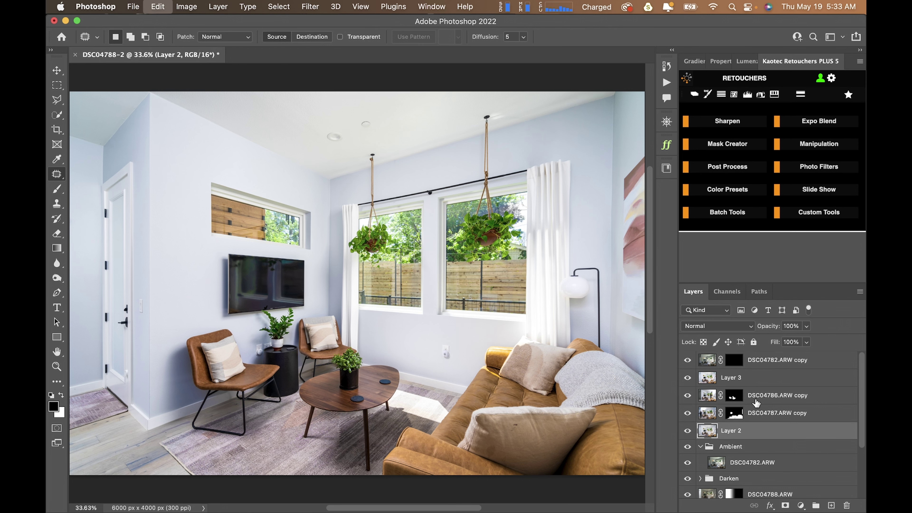
pyautogui.scroll(-5, 755, 402)
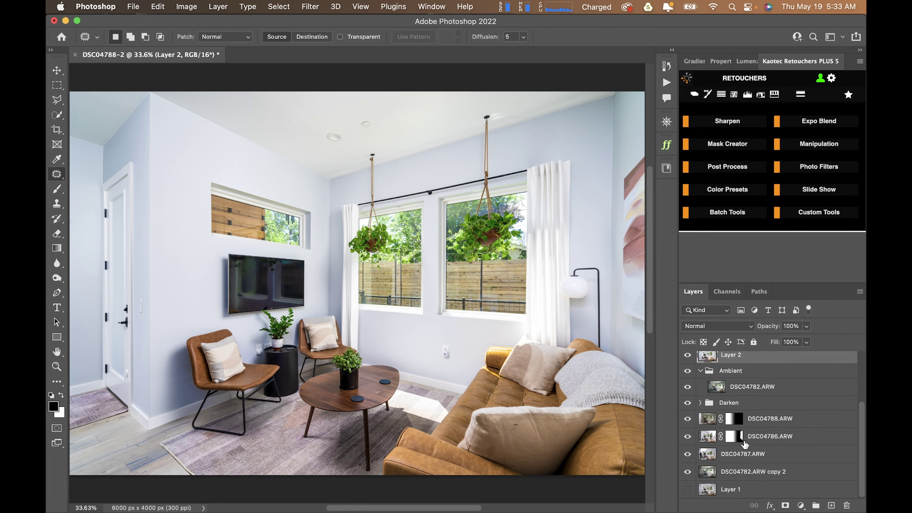
pyautogui.keyDown('alt'); pyautogui.click(687, 453); pyautogui.keyUp('alt')
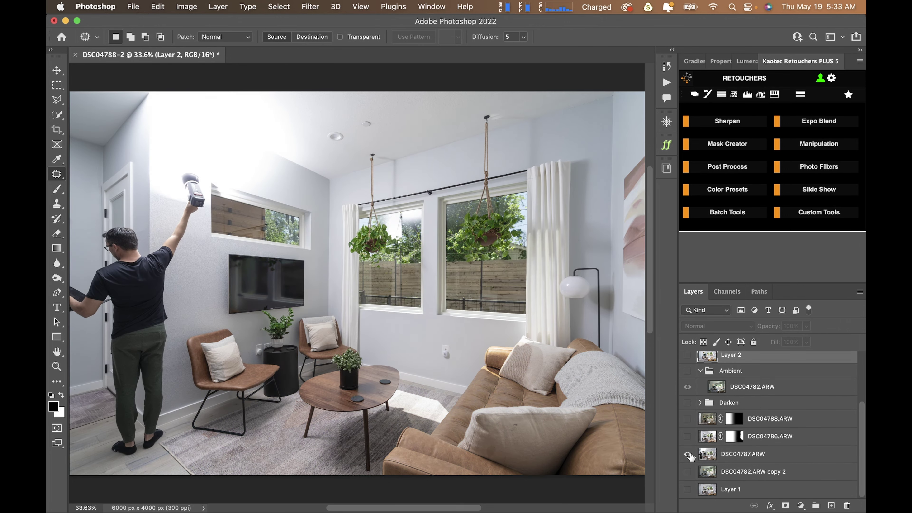
pyautogui.keyDown('alt'); pyautogui.click(687, 453); pyautogui.keyUp('alt')
pyautogui.click(700, 402)
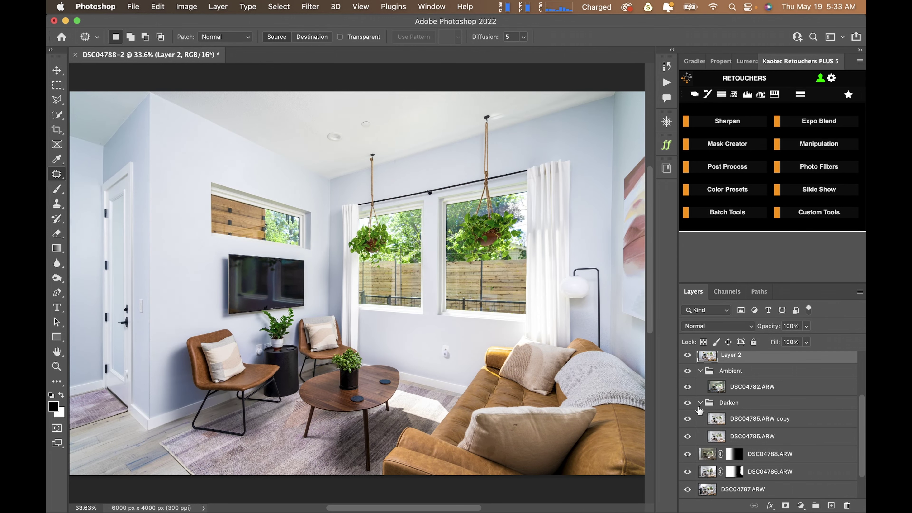
# Step: Isolate DSC04785.ARW in the Darken group, examine the window behind the large hanging plant at 100%, and restore all layers
pyautogui.click(721, 419)
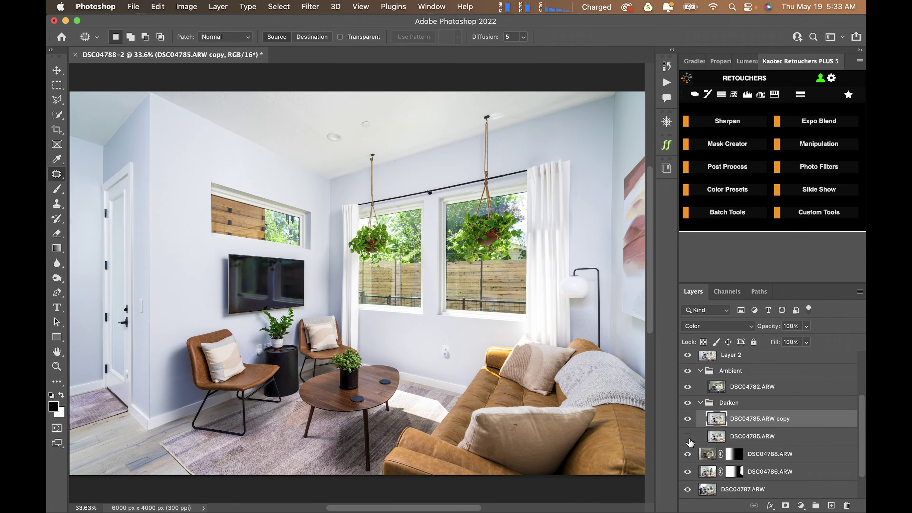
pyautogui.keyDown('alt'); pyautogui.click(687, 437); pyautogui.keyUp('alt')
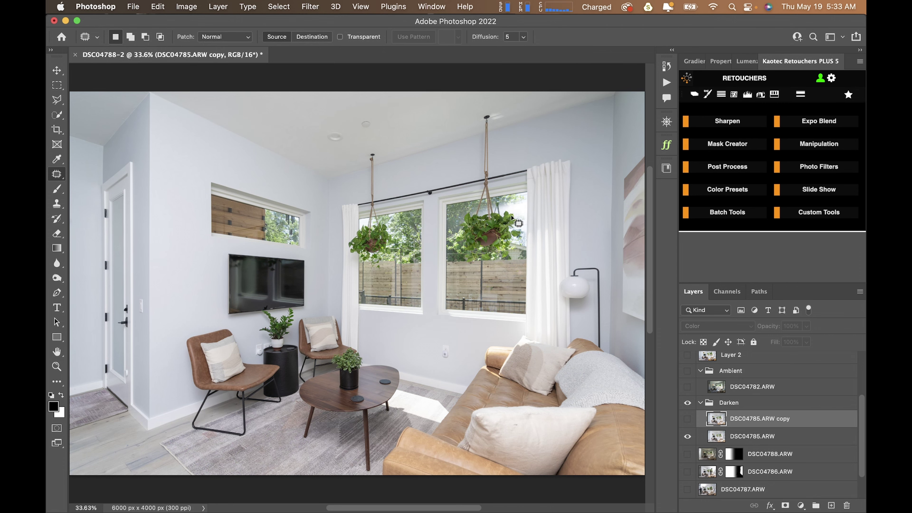
pyautogui.keyDown('super'); pyautogui.click(519, 211); pyautogui.keyUp('super')
pyautogui.keyDown('super'); pyautogui.click(508, 230); pyautogui.keyUp('super')
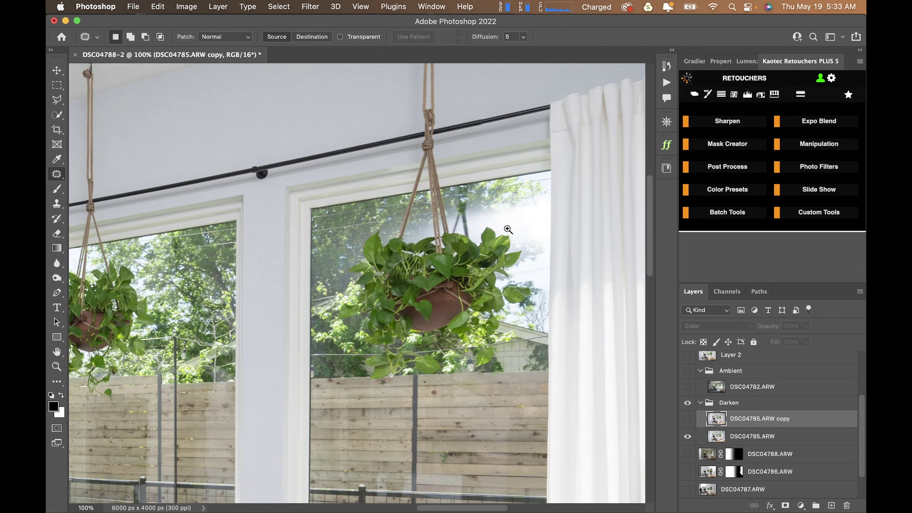
pyautogui.keyDown('alt'); pyautogui.click(687, 405); pyautogui.keyUp('alt')
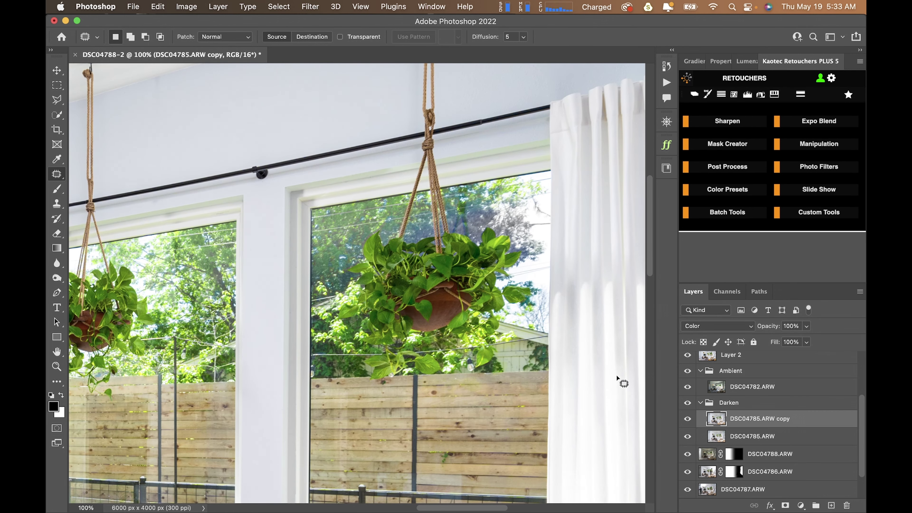
pyautogui.press('super+0')
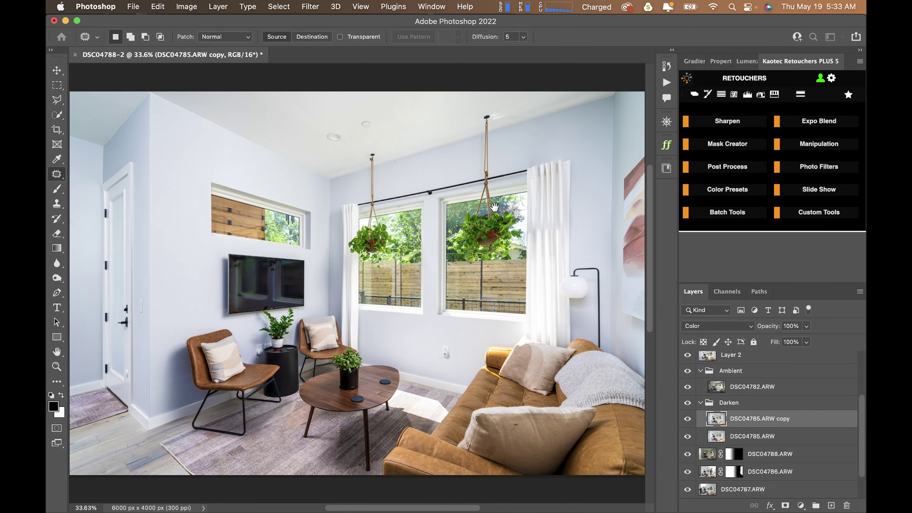
# Step: Paint white on the DSC04782.ARW copy mask over the purple-tinted foliage around the large hanging plant, reducing the brush to 90
pyautogui.scroll(10, 494, 207)
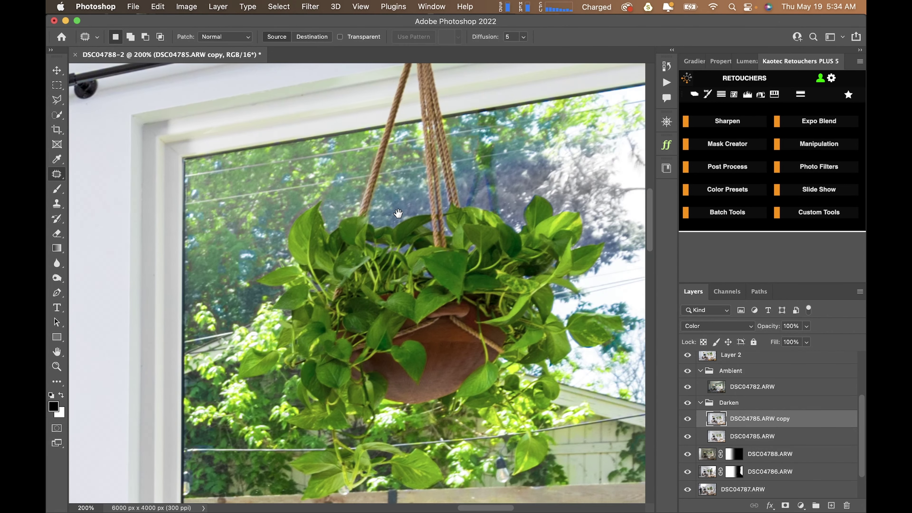
pyautogui.moveTo(399, 213); pyautogui.dragTo(350, 230)
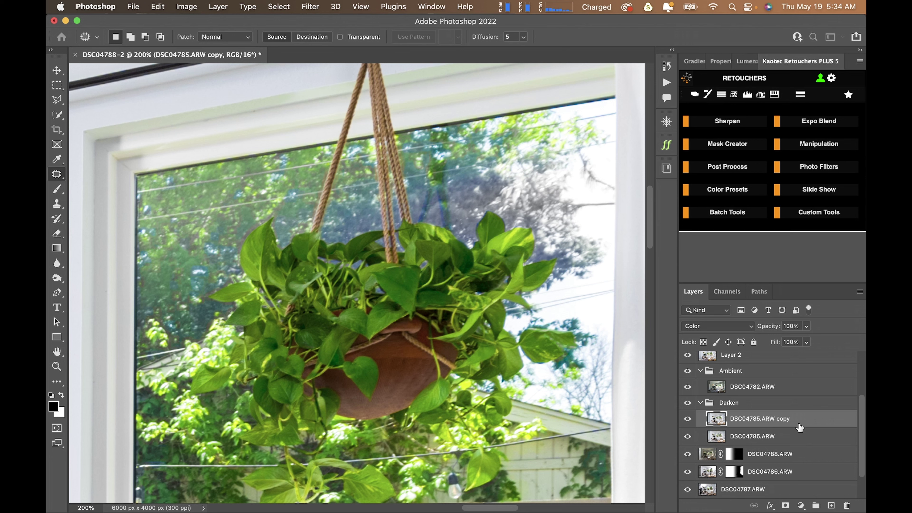
pyautogui.scroll(3, 798, 429)
pyautogui.click(730, 361)
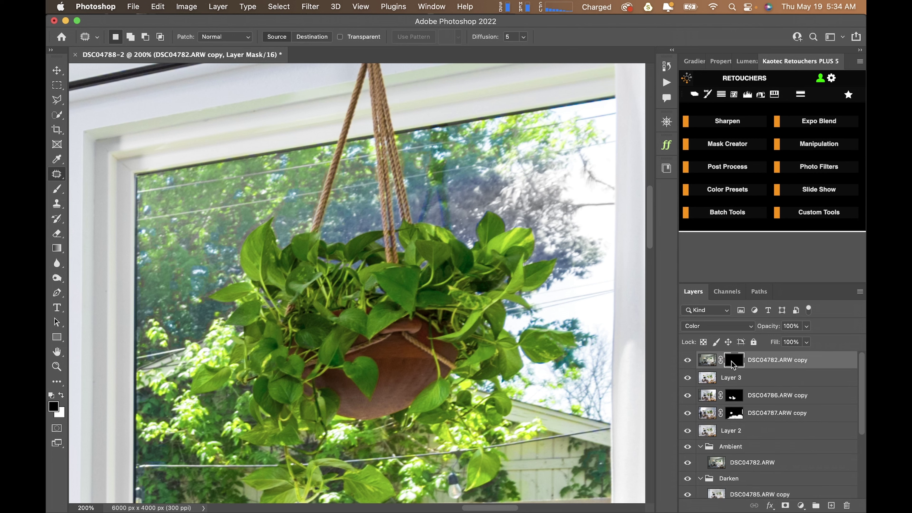
pyautogui.press('b')
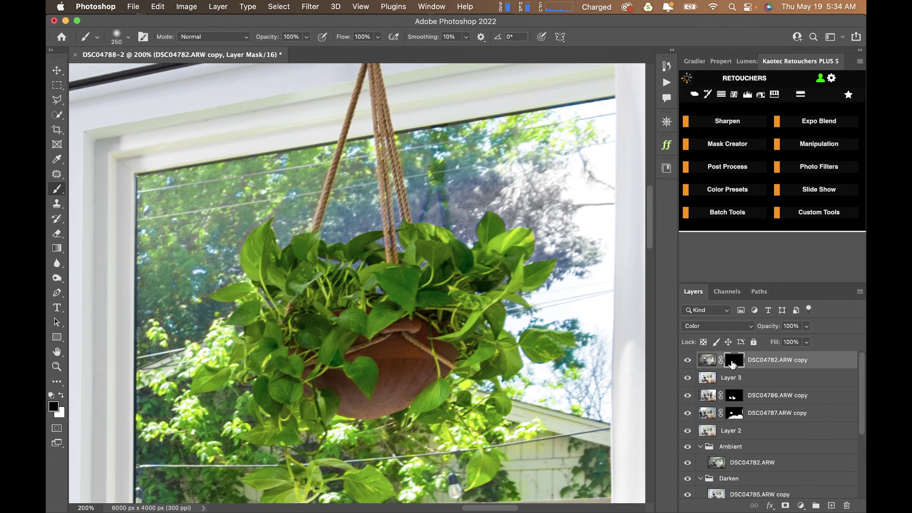
pyautogui.press('x')
pyautogui.moveTo(519, 267); pyautogui.dragTo(474, 263)
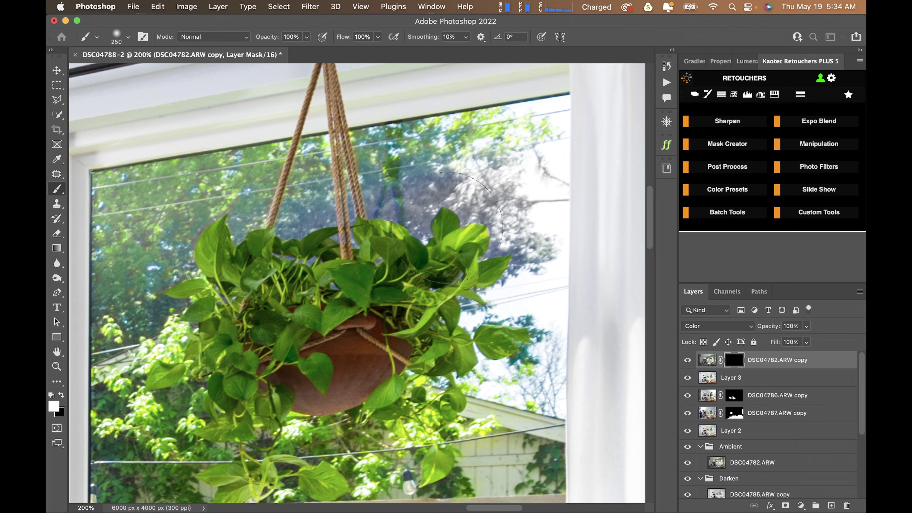
pyautogui.press('[')
pyautogui.press('[')
pyautogui.press('[')
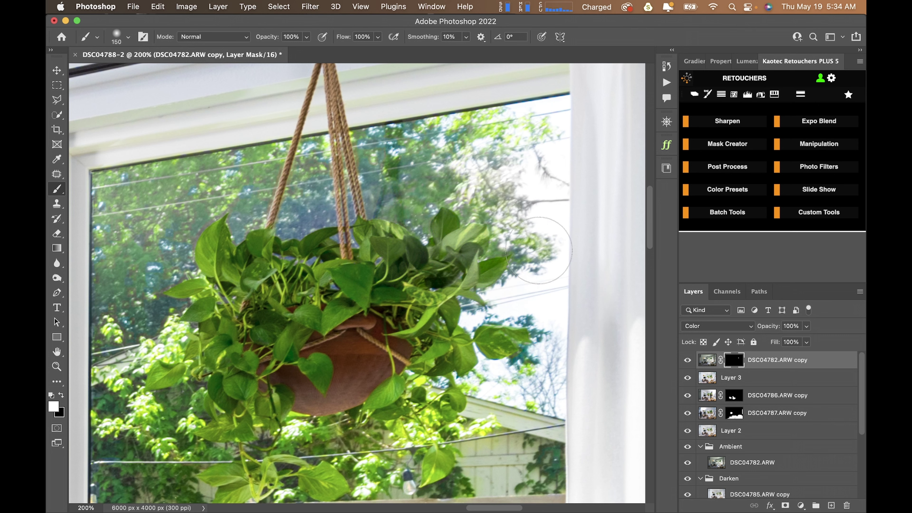
pyautogui.press('[')
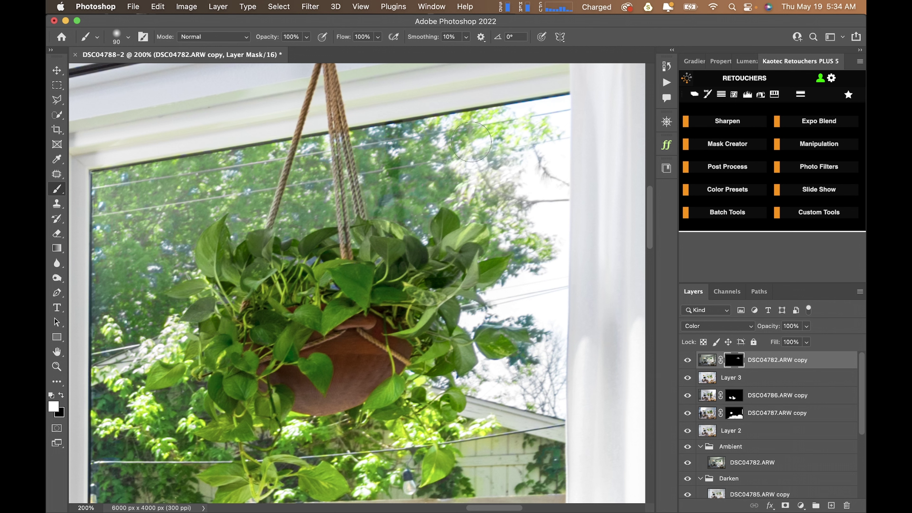
# Step: Compare the window colour correction at full view by switching the DSC04782.ARW copy layer off and on
pyautogui.press('super+0')
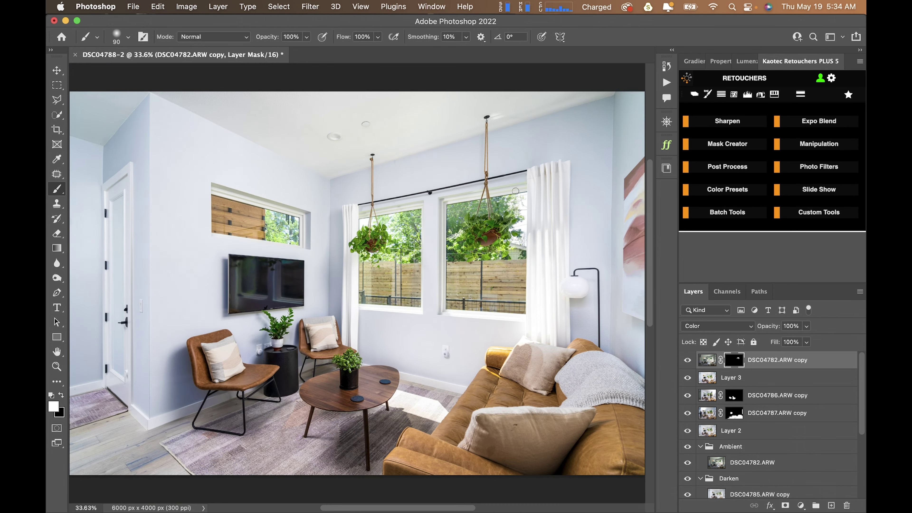
pyautogui.click(687, 360)
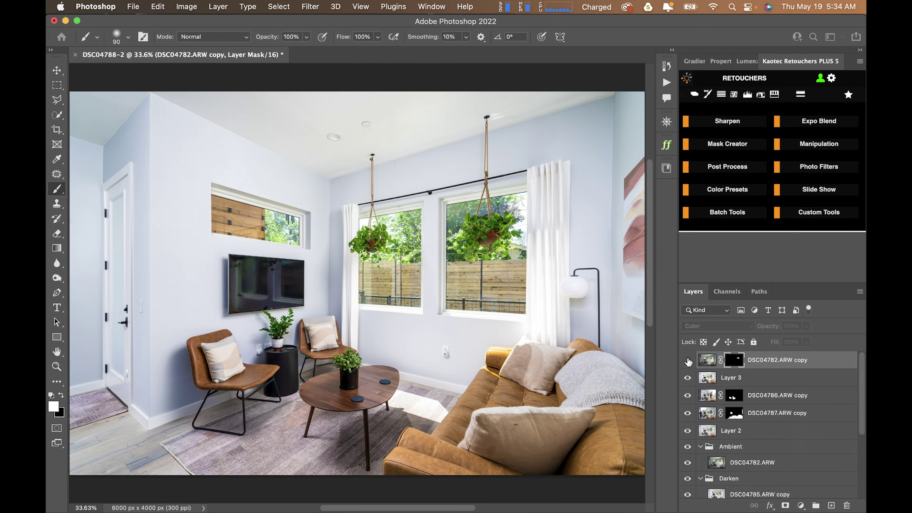
pyautogui.click(687, 360)
pyautogui.click(688, 360)
pyautogui.click(687, 360)
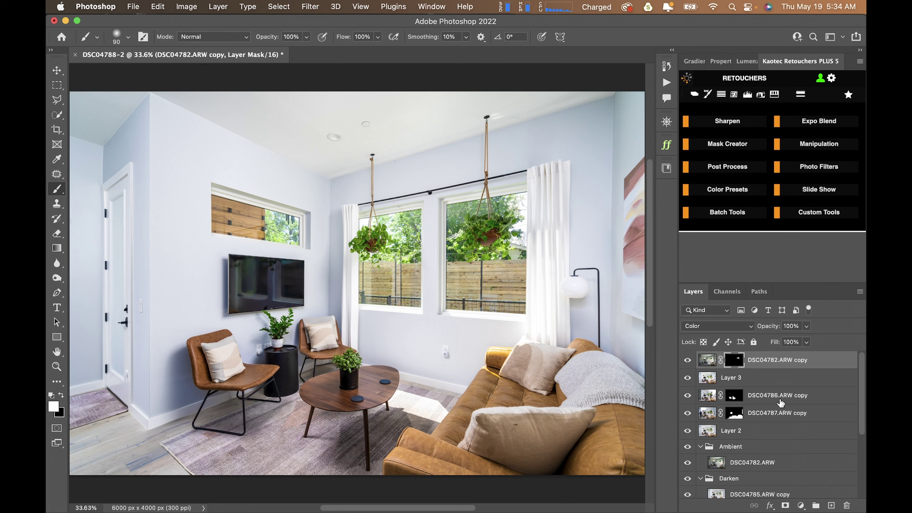
# Step: Merge all layers from DSC04782.ARW copy down to DSC04787.ARW into one layer
pyautogui.scroll(-5, 772, 412)
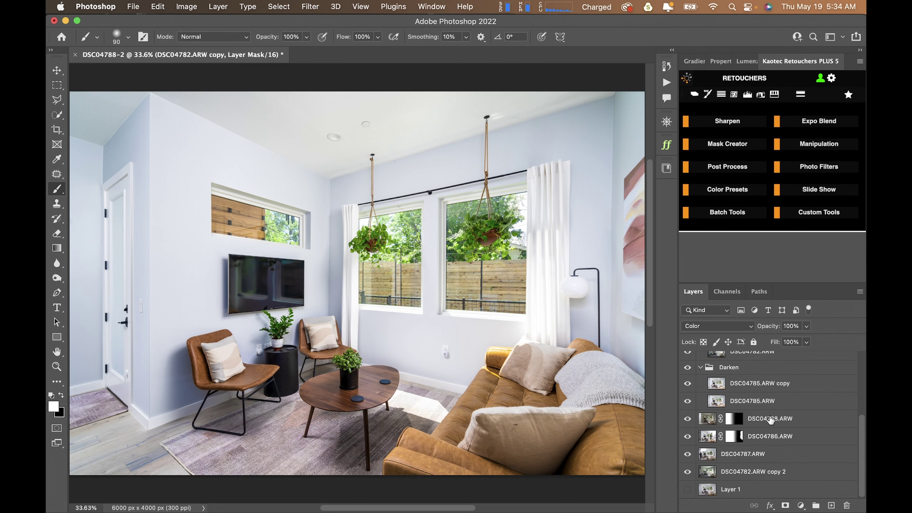
pyautogui.keyDown('shift'); pyautogui.click(758, 455); pyautogui.keyUp('shift')
pyautogui.press('super+e')
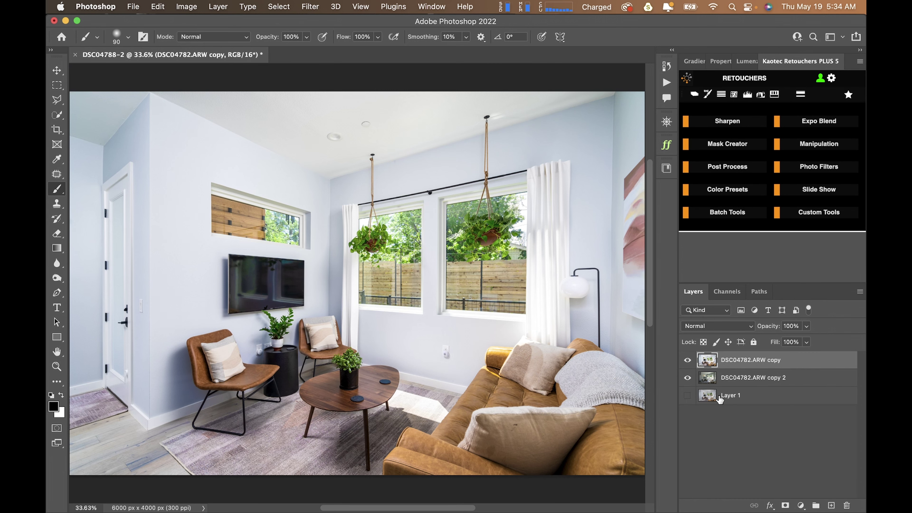
# Step: Show Layer 1, hide DSC04782.ARW copy 2, and toggle the merged top layer to compare the finished blend with Layer 1
pyautogui.click(687, 395)
pyautogui.click(687, 377)
pyautogui.click(687, 360)
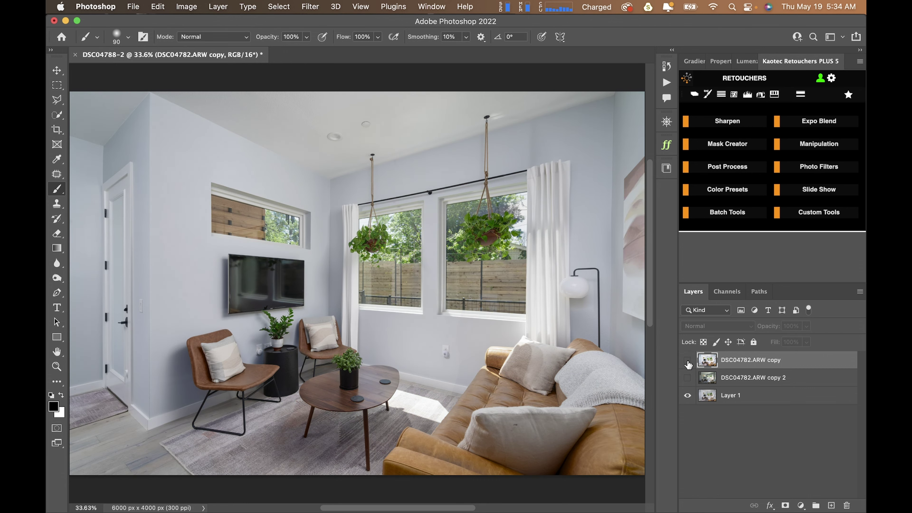
pyautogui.click(687, 361)
pyautogui.click(687, 361)
pyautogui.click(687, 361)
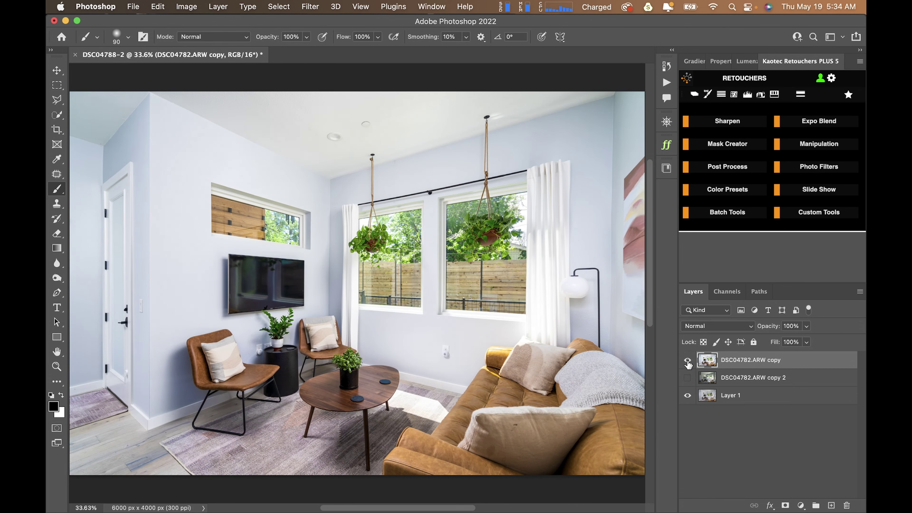
pyautogui.click(687, 360)
pyautogui.click(687, 360)
# Step: Examine the main windows and the small window above the TV up close in the merged image
pyautogui.click(404, 248)
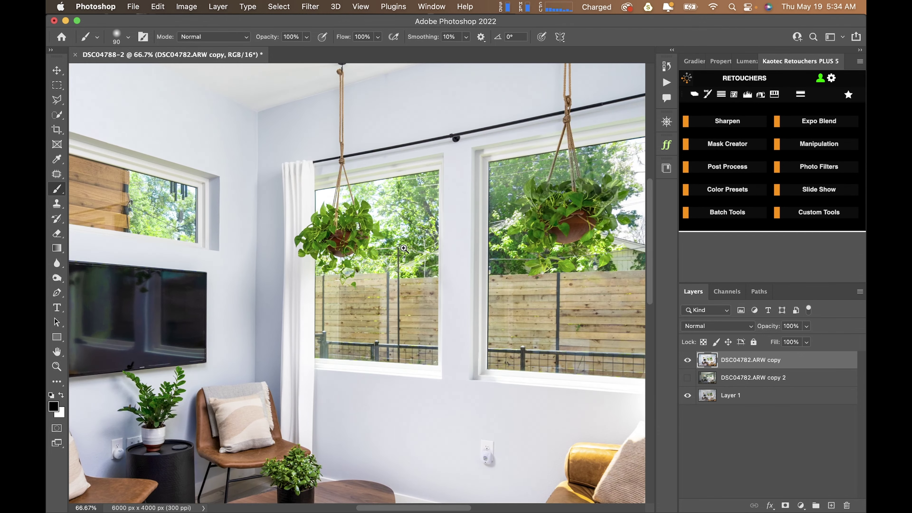
pyautogui.press('super+0')
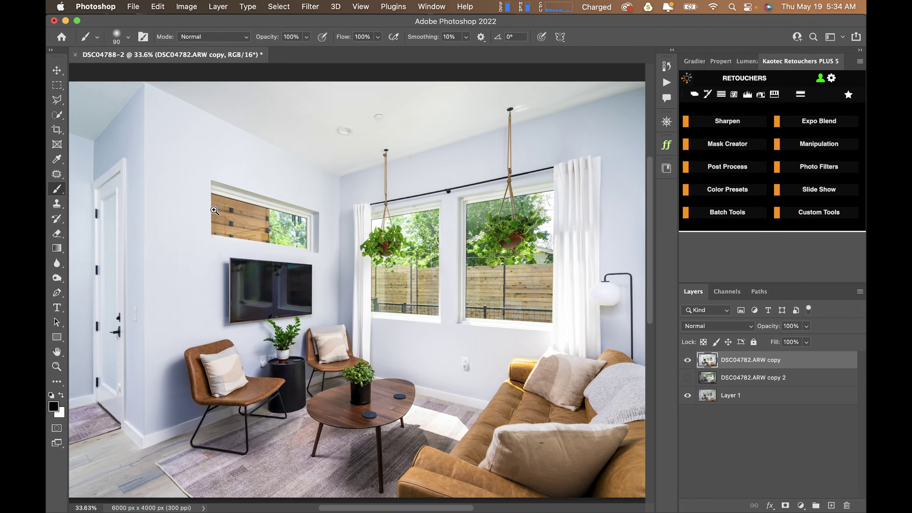
pyautogui.moveTo(236, 206); pyautogui.dragTo(331, 246)
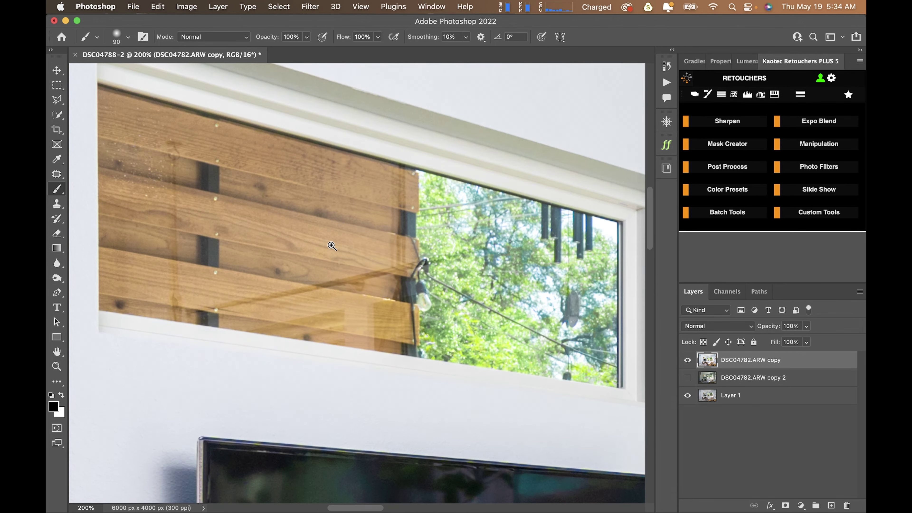
pyautogui.press('super+0')
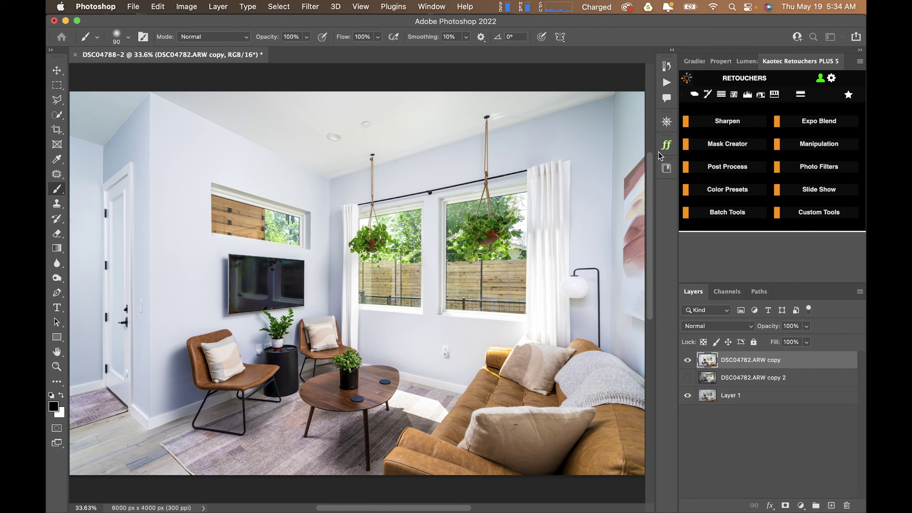
# Step: Apply the Sharp No Edge finish with Unsharp Mask amount 190%, radius 1.9 pixels and threshold 0
pyautogui.click(666, 145)
pyautogui.click(524, 204)
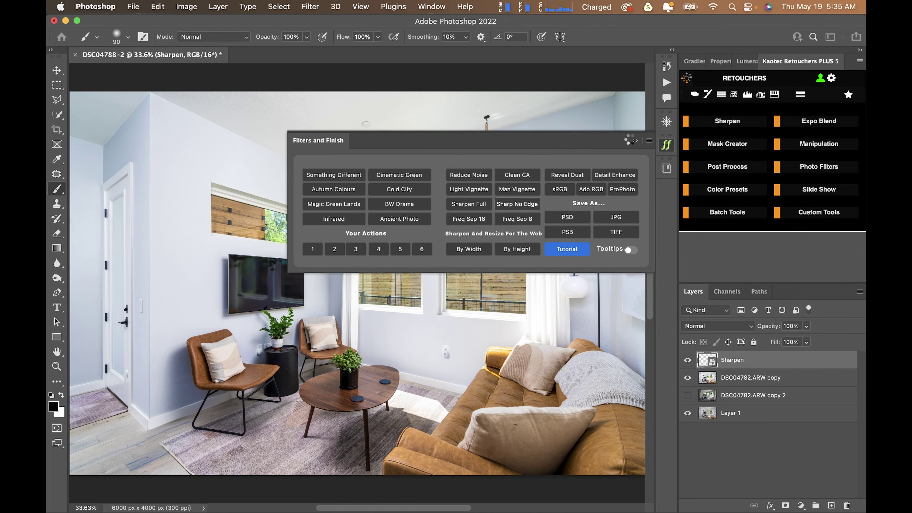
pyautogui.press('Return')
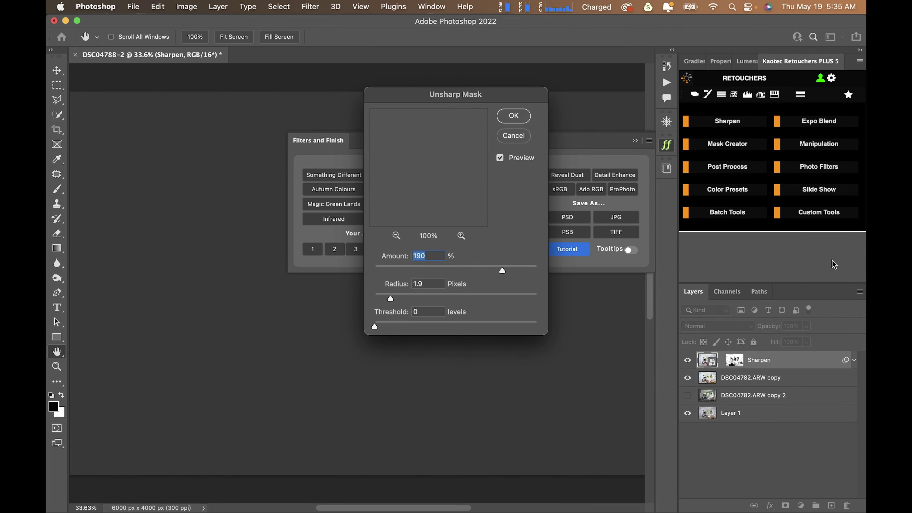
pyautogui.press('Return')
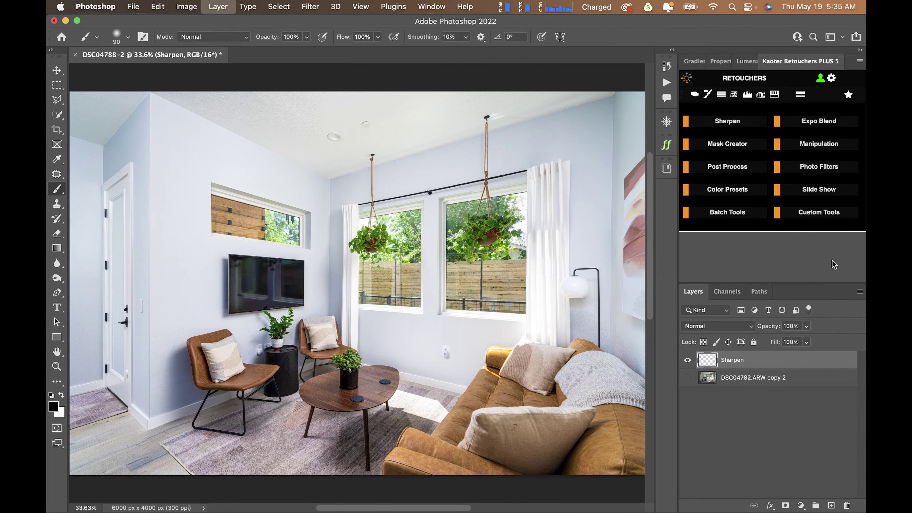